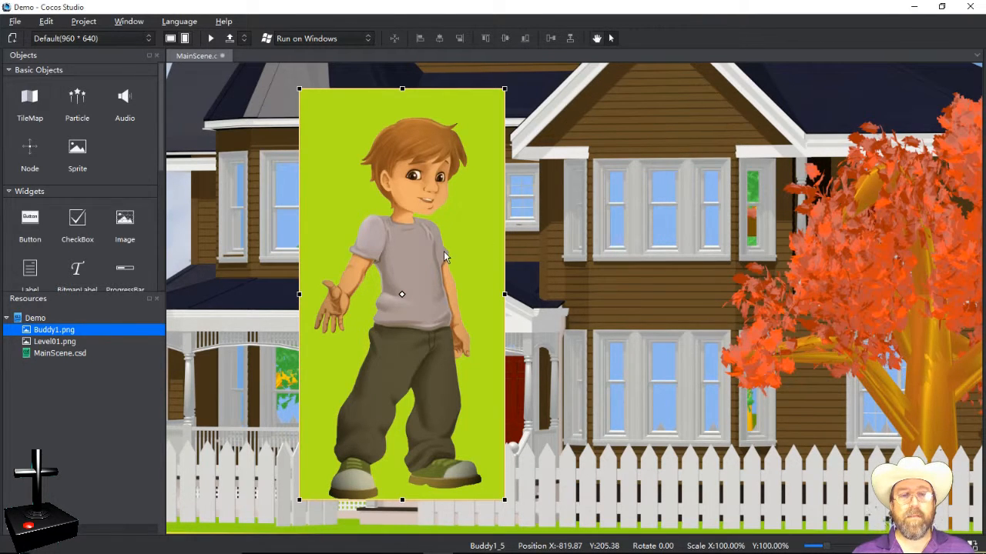
Step: Reposition the Buddy1 sprite and Level01 background, leaving the sprite at X -786.29, Y 206.57
drag(443, 251, 429, 244)
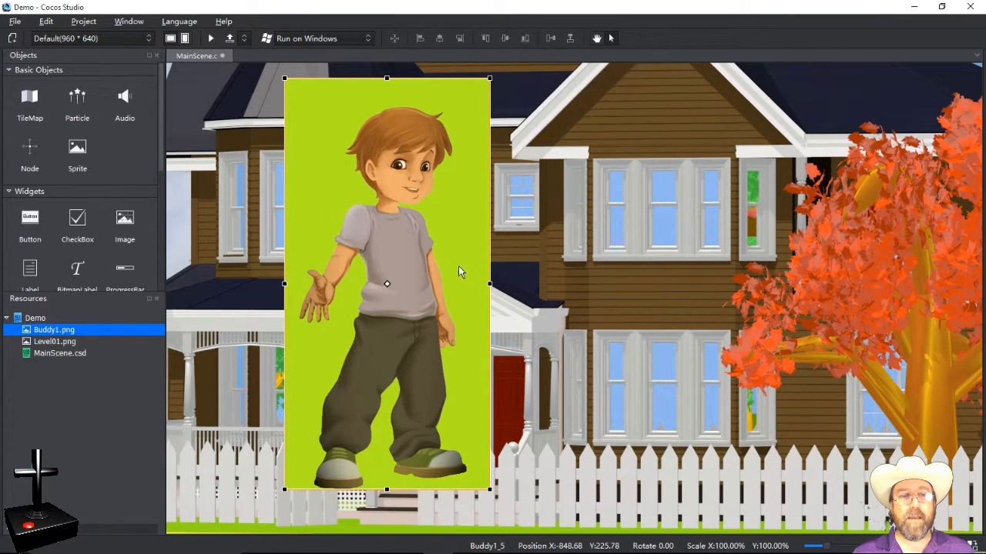
drag(458, 266, 462, 264)
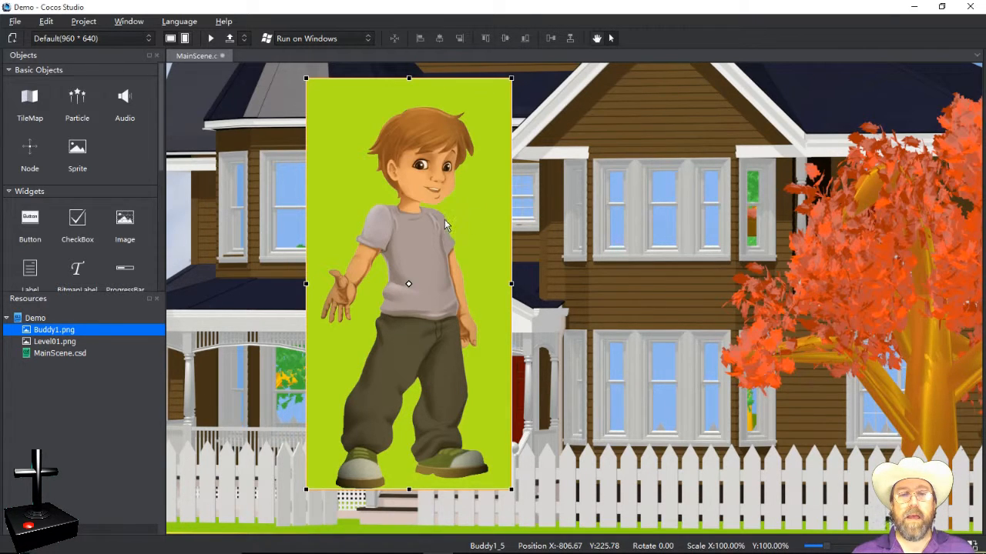
drag(445, 224, 414, 224)
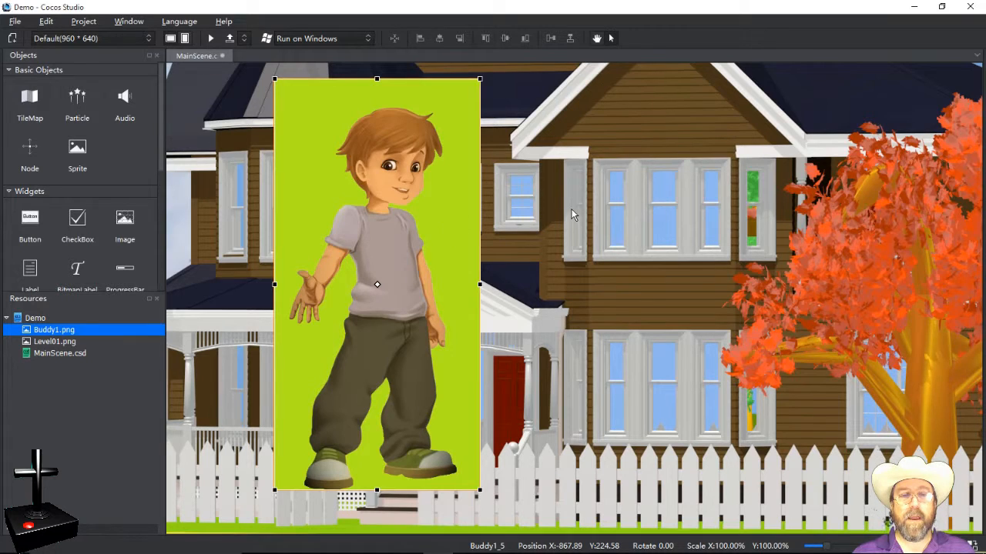
drag(636, 235, 728, 244)
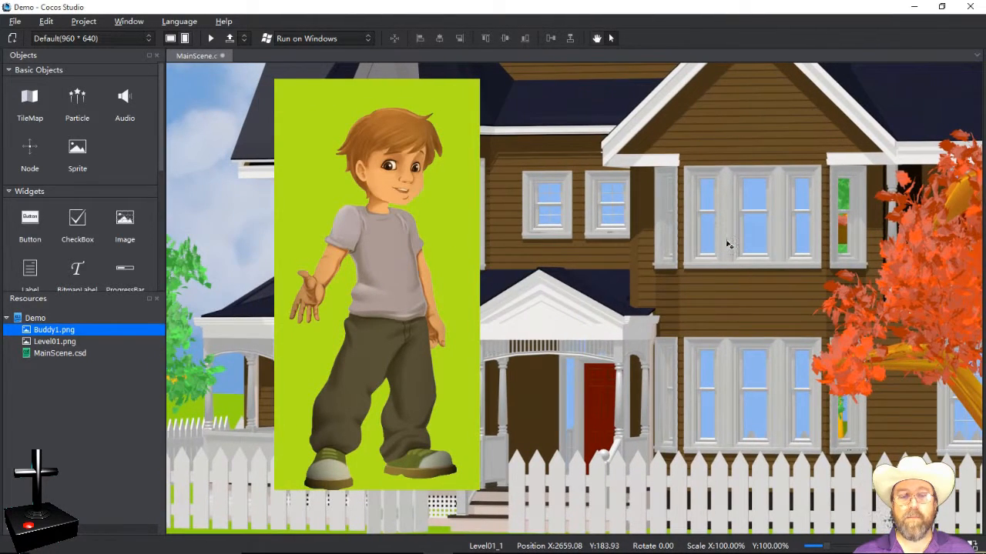
mouse_move(419, 275)
mouse_down()
mouse_move(430, 278)
mouse_move(413, 281)
mouse_up()
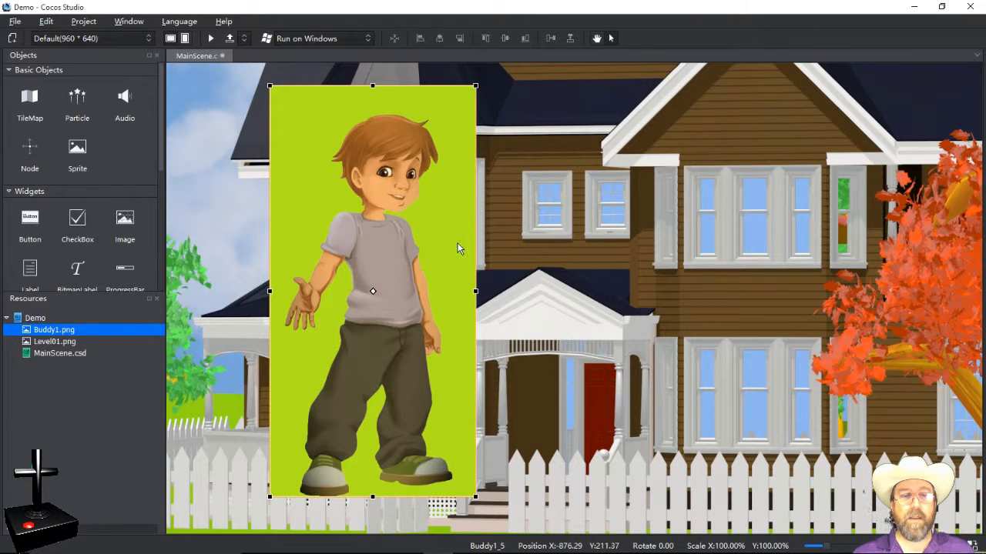
drag(457, 248, 461, 238)
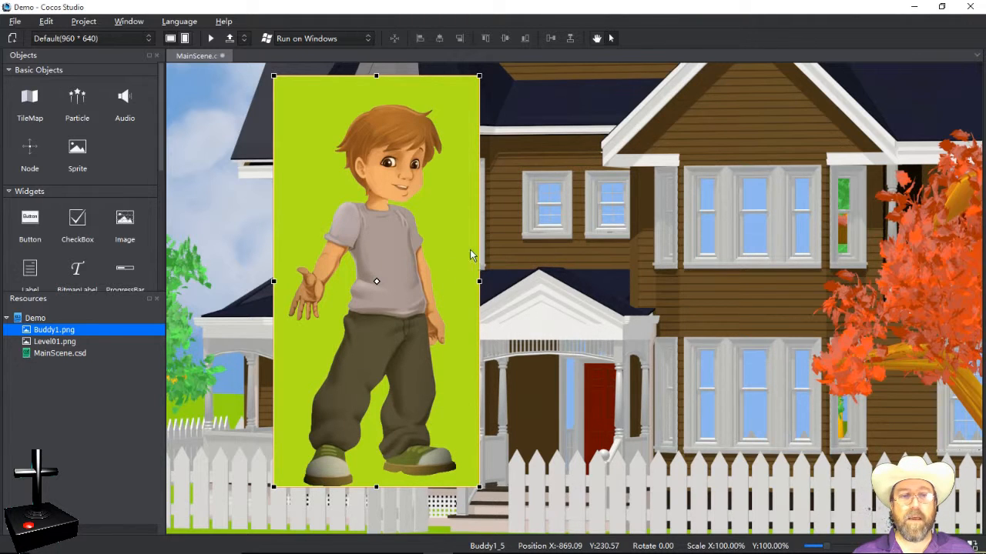
drag(401, 282, 488, 314)
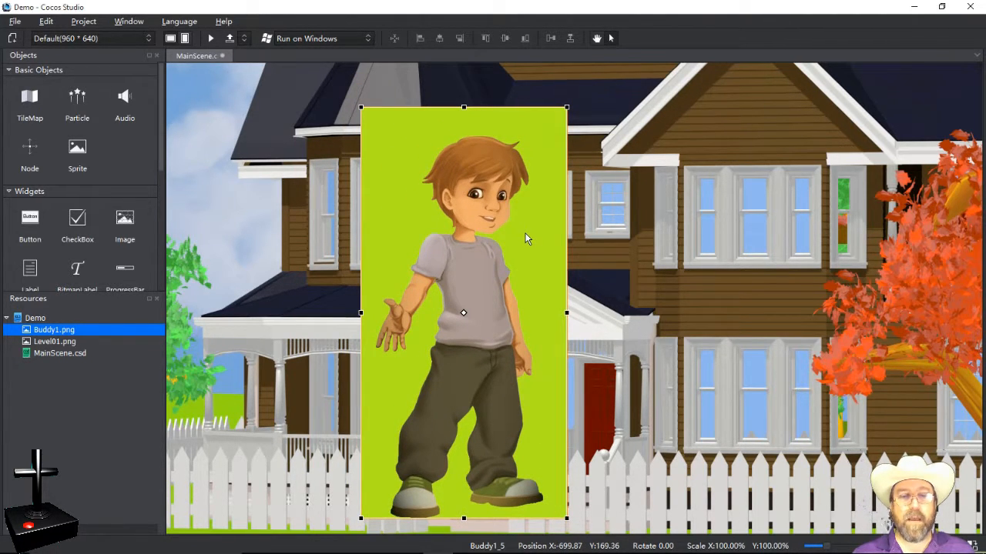
drag(528, 240, 464, 219)
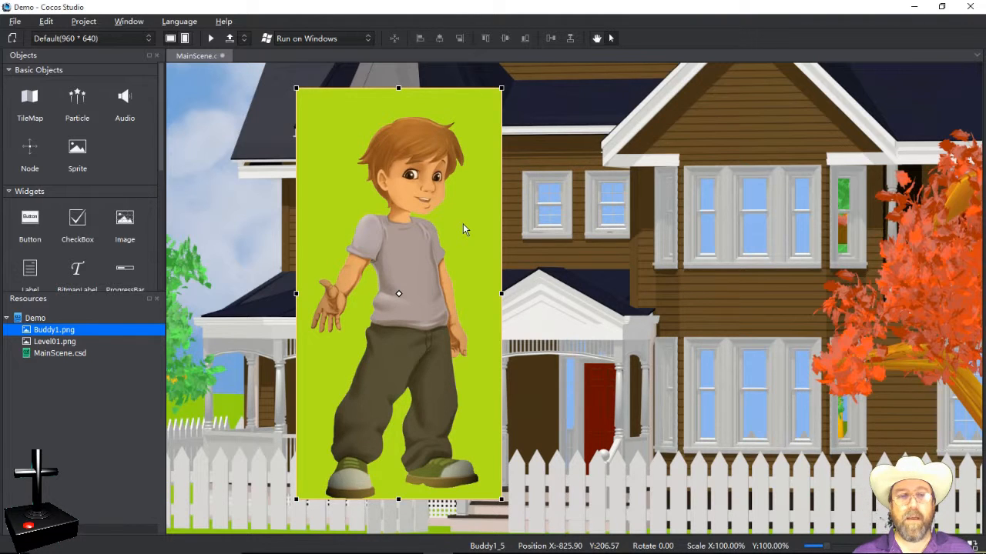
drag(449, 222, 473, 223)
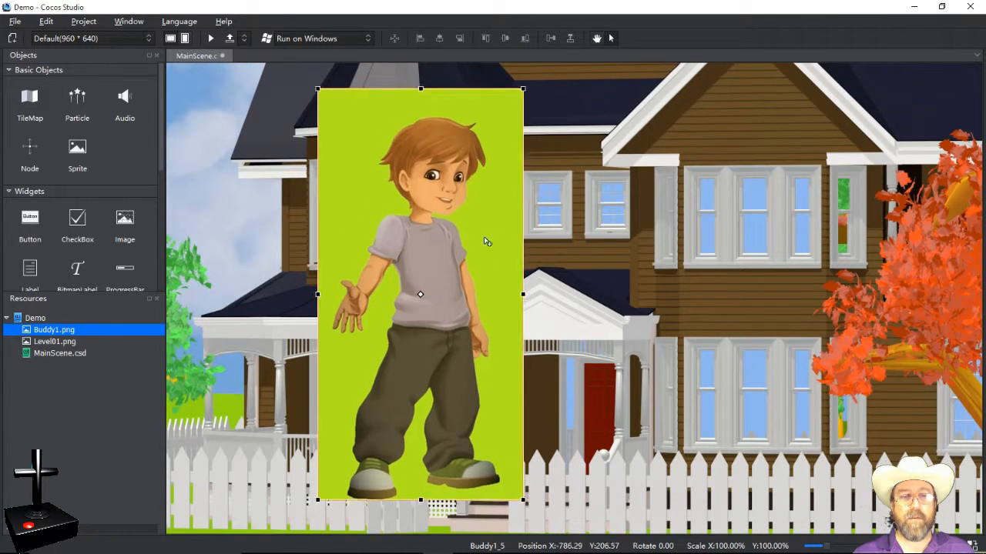
Step: Shift the Buddy1_5 sprite left to about X -882.34, Y 210.16 over the house
drag(491, 242, 470, 230)
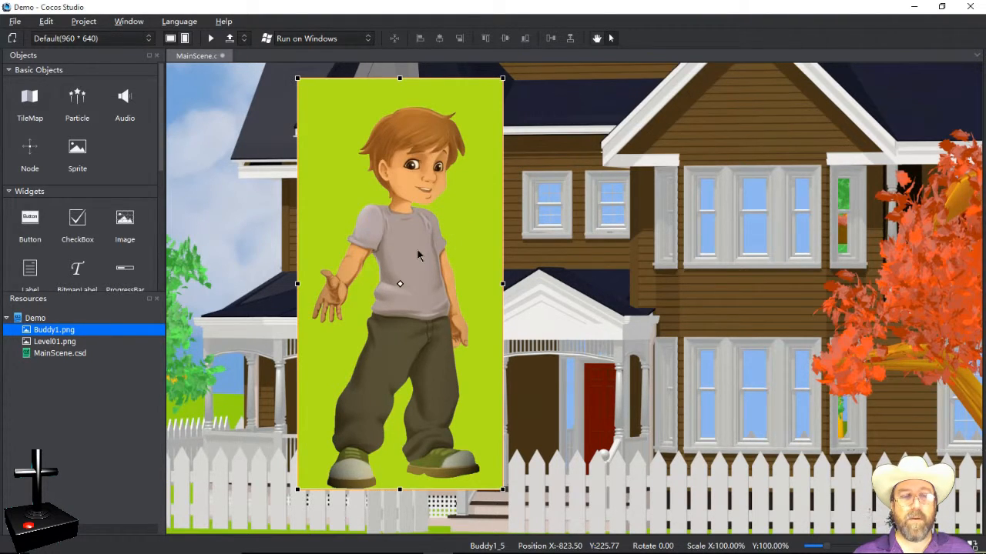
drag(417, 250, 415, 247)
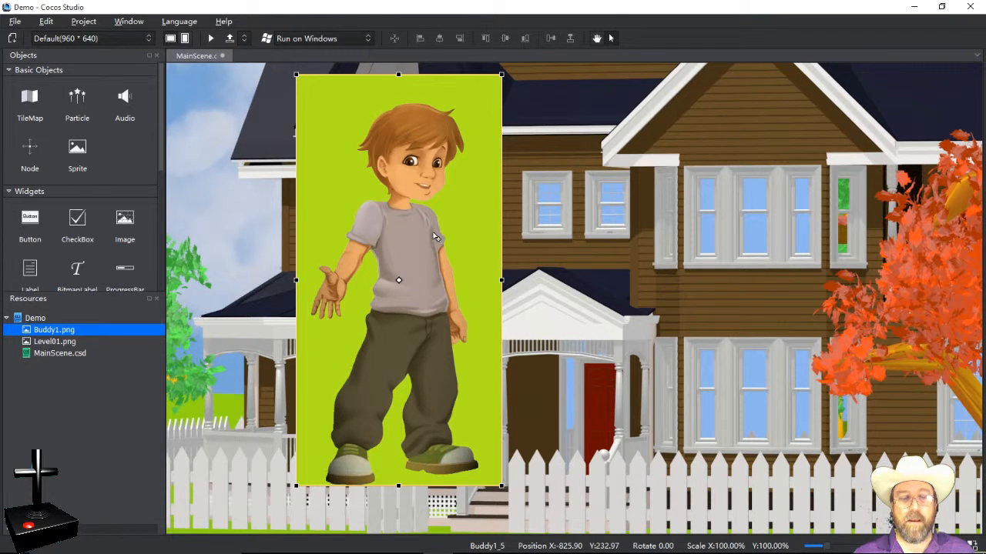
drag(435, 237, 466, 252)
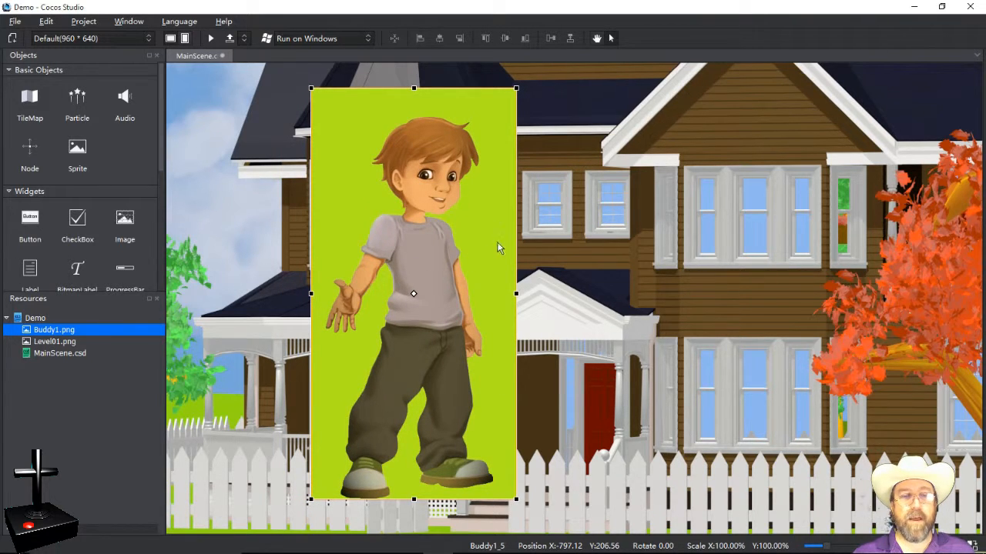
drag(434, 274, 393, 273)
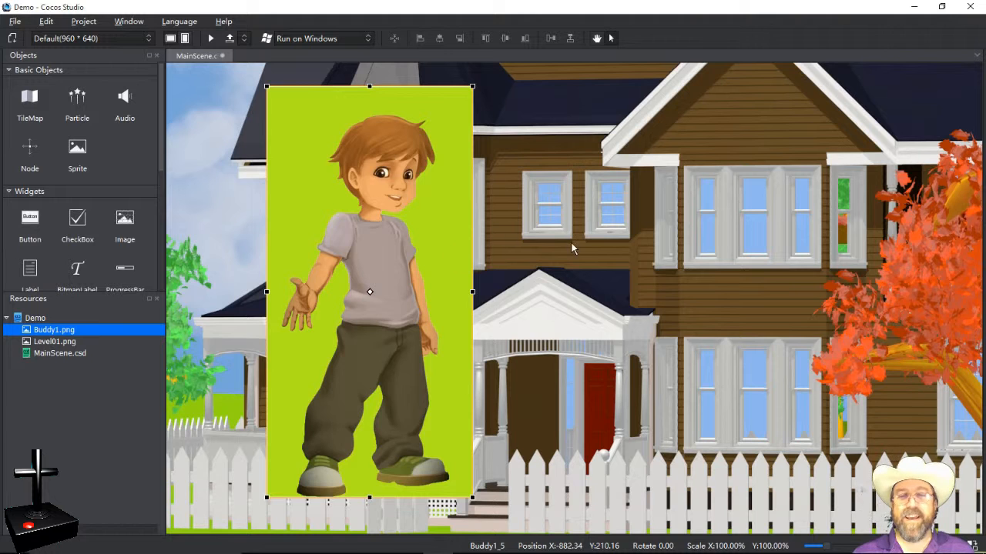
Step: Show the gimp.org homepage in Chrome, then bring up the cocosstudio project folder window
mouse_move(501, 548)
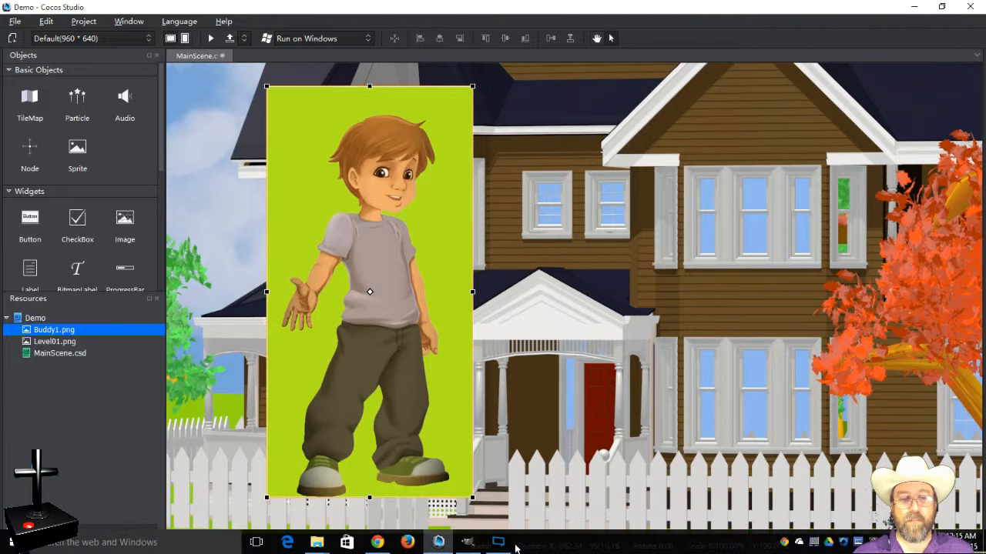
click(408, 543)
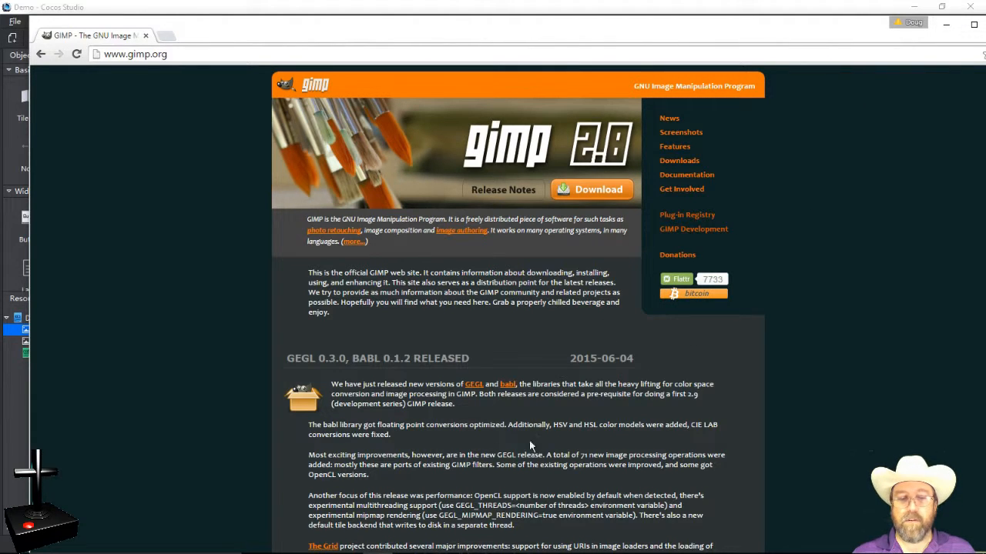
mouse_move(493, 553)
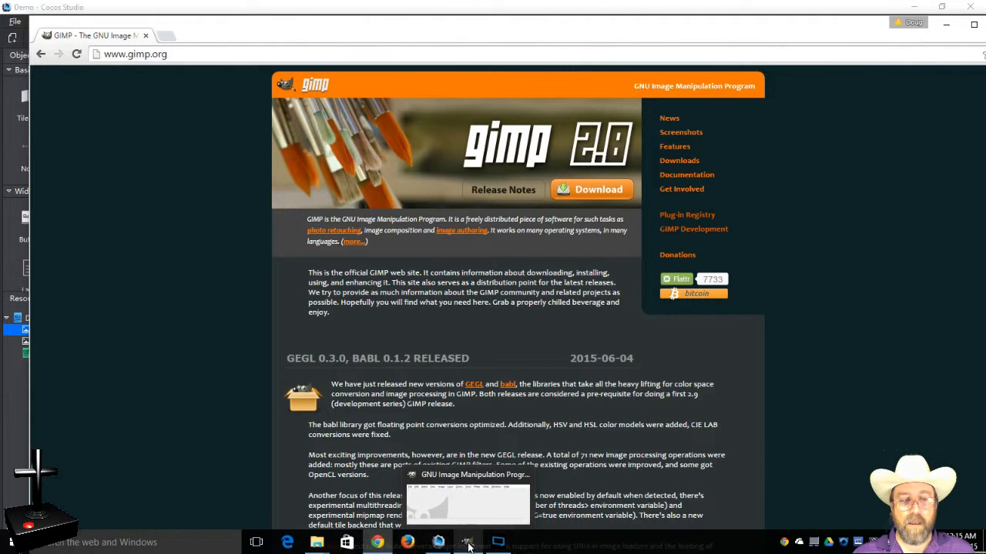
mouse_move(315, 547)
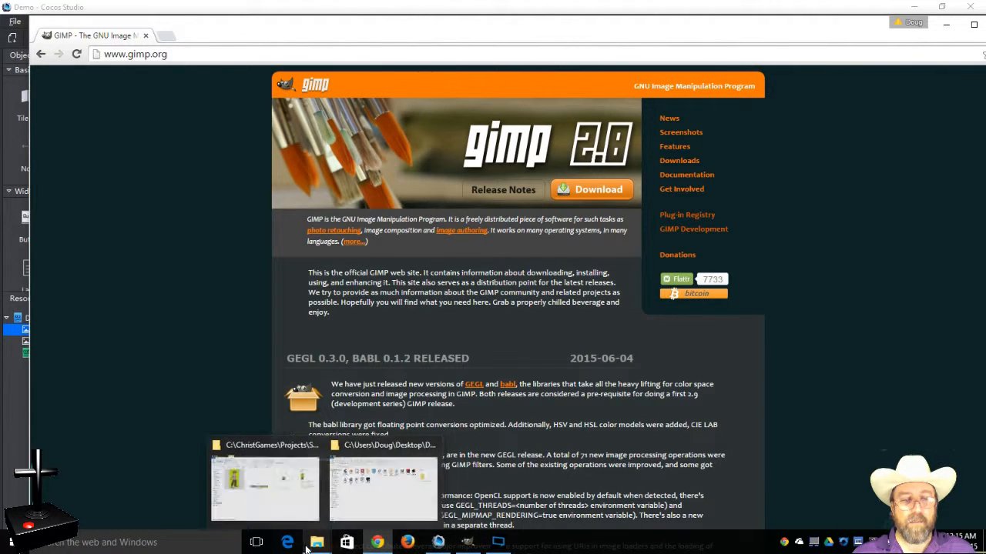
click(299, 509)
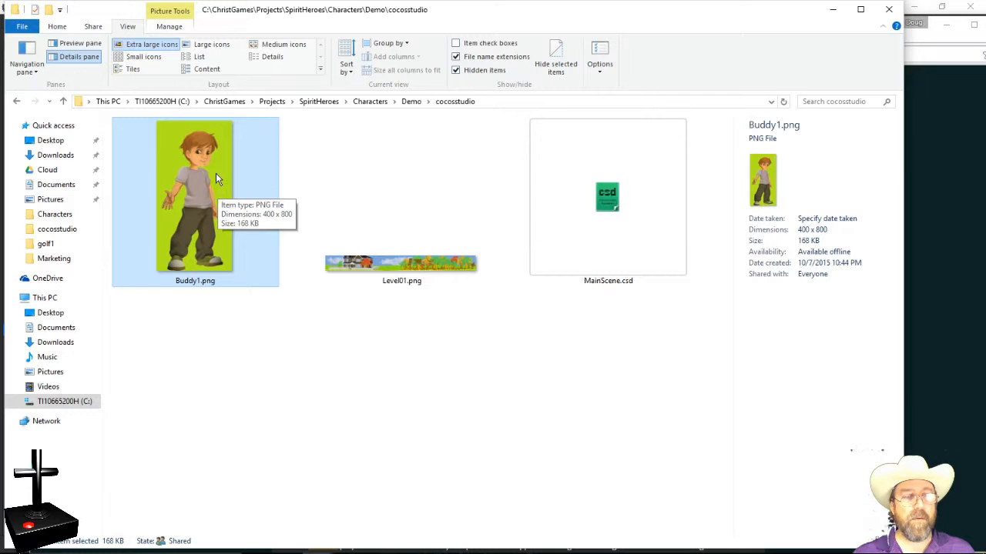
click(325, 161)
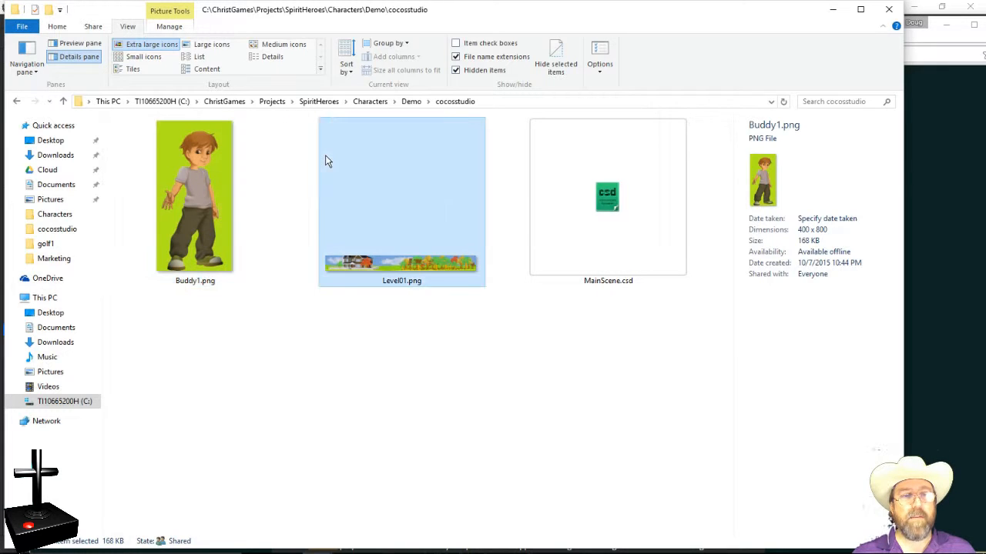
click(271, 303)
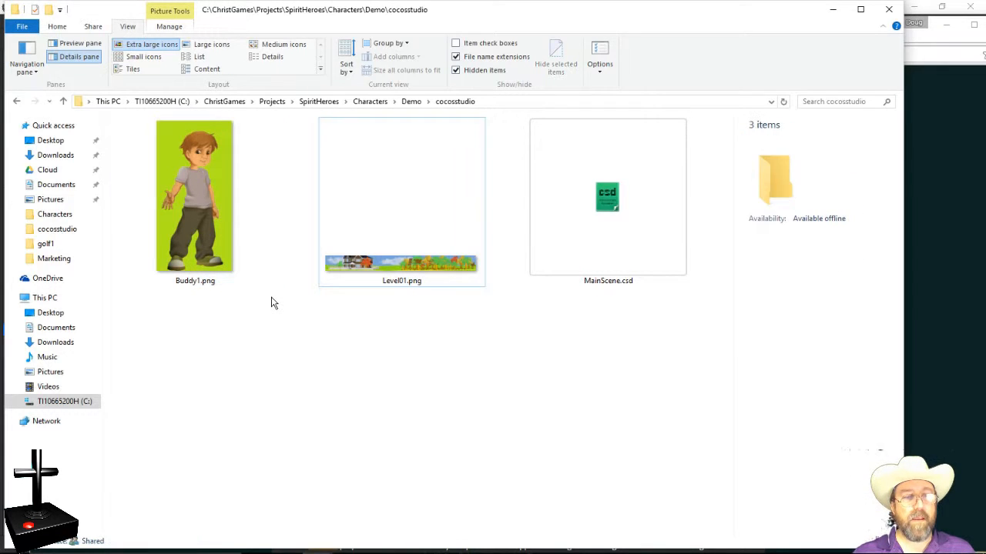
click(192, 211)
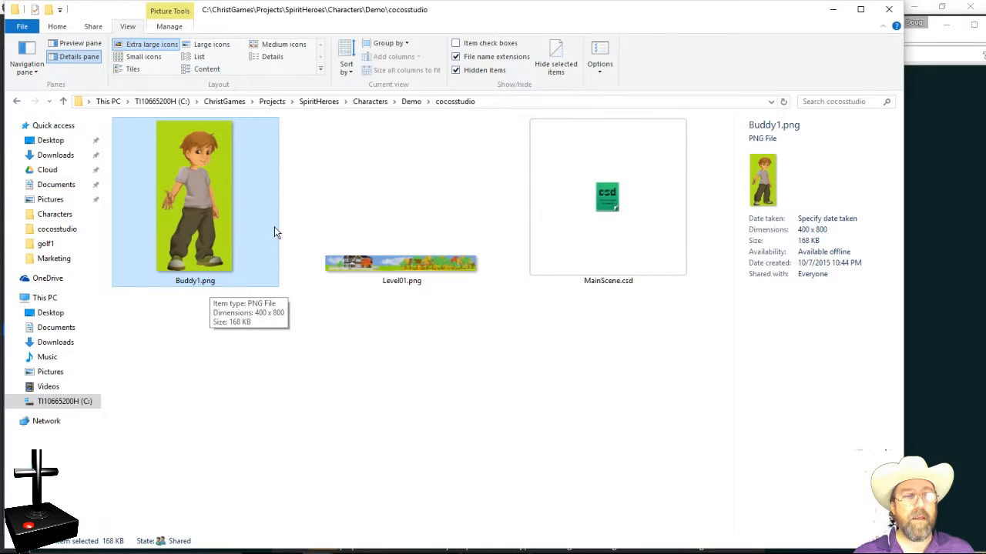
click(272, 306)
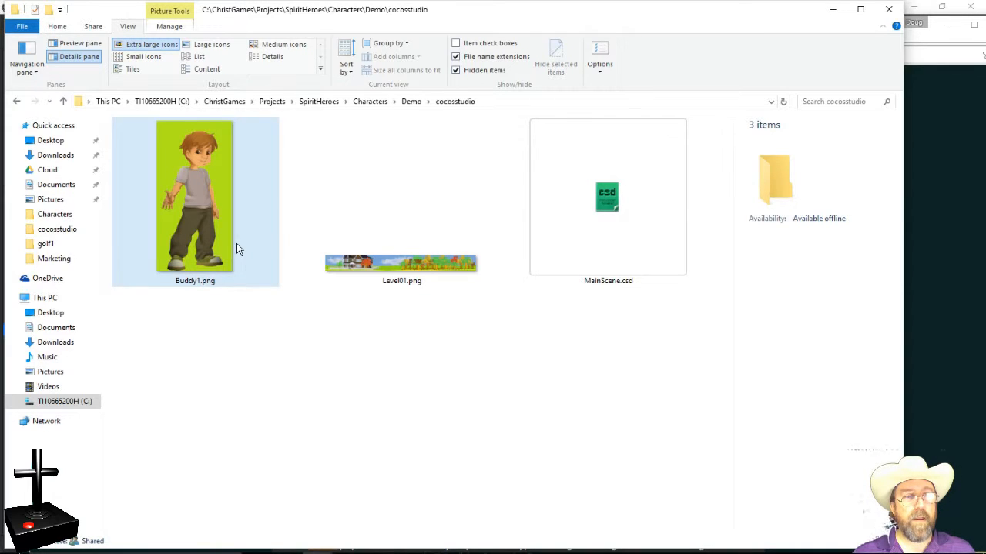
click(364, 275)
click(209, 266)
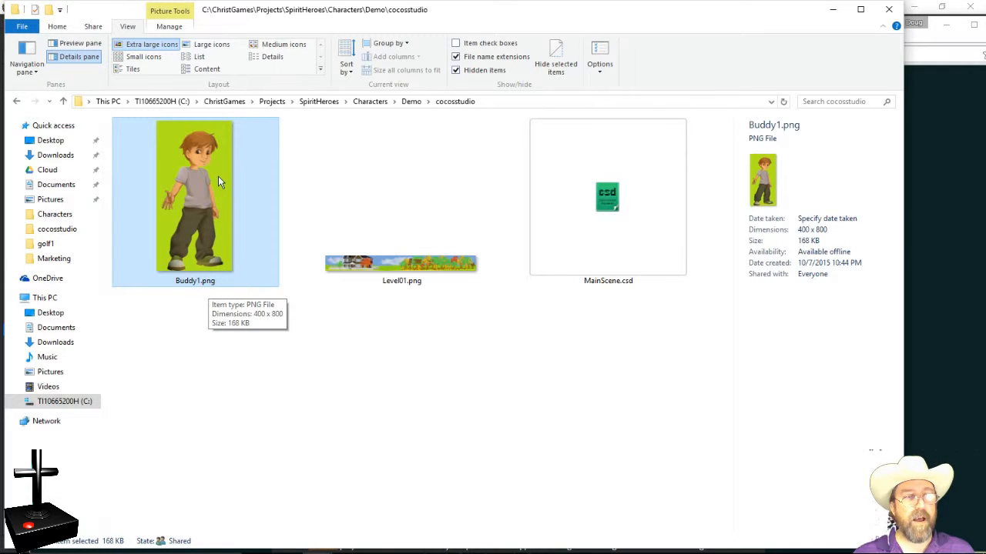
click(230, 350)
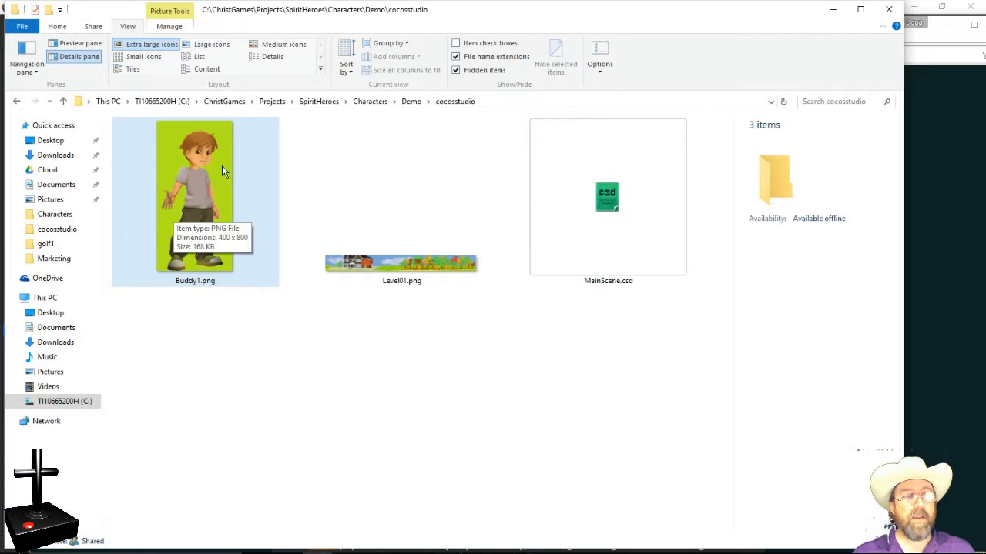
click(220, 185)
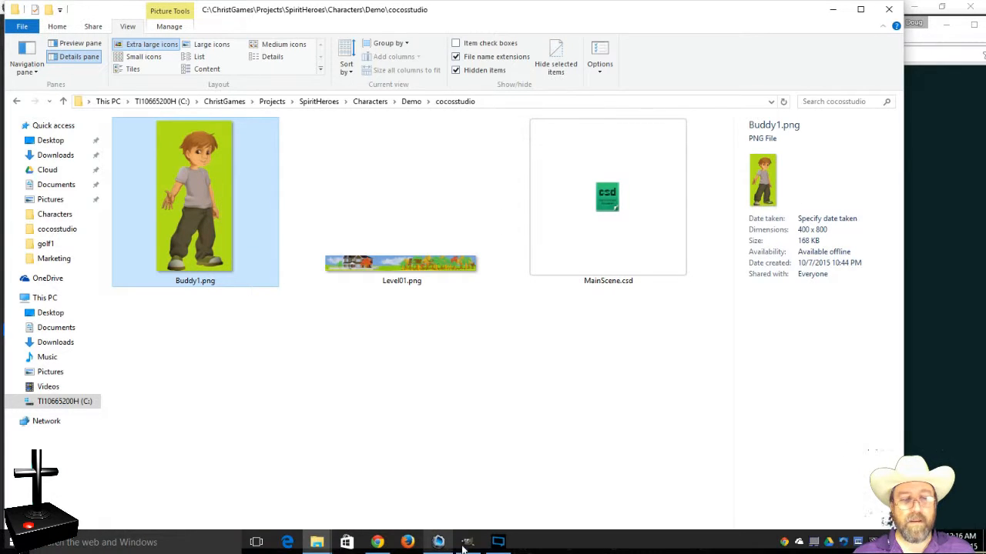
Step: Return to Cocos Studio's MainScene to review the green-backed Buddy1 sprite over the house
click(467, 542)
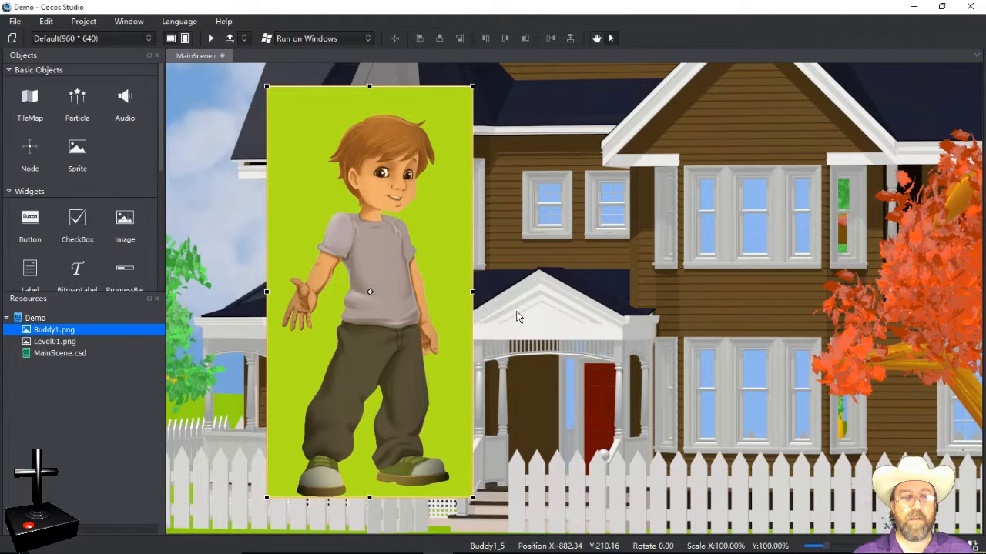
mouse_move(381, 549)
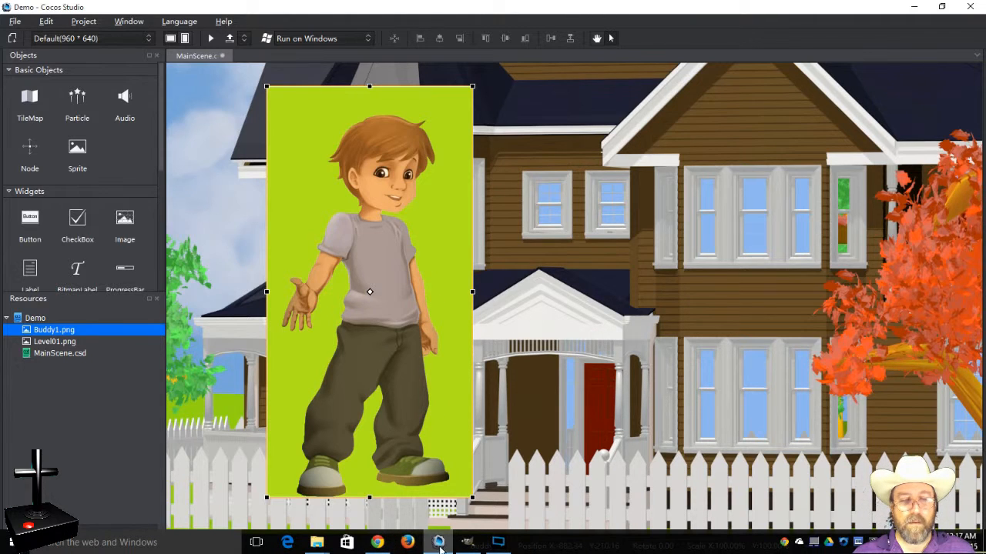
mouse_move(470, 546)
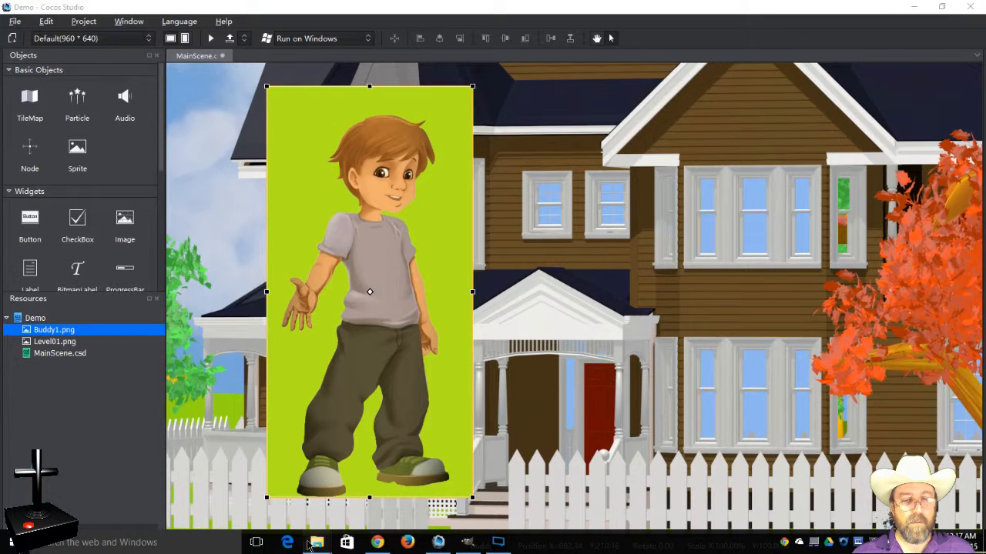
Step: Open Buddy1.png from the cocosstudio folder in GIMP, then minimize the GIMP window
mouse_move(317, 543)
click(300, 481)
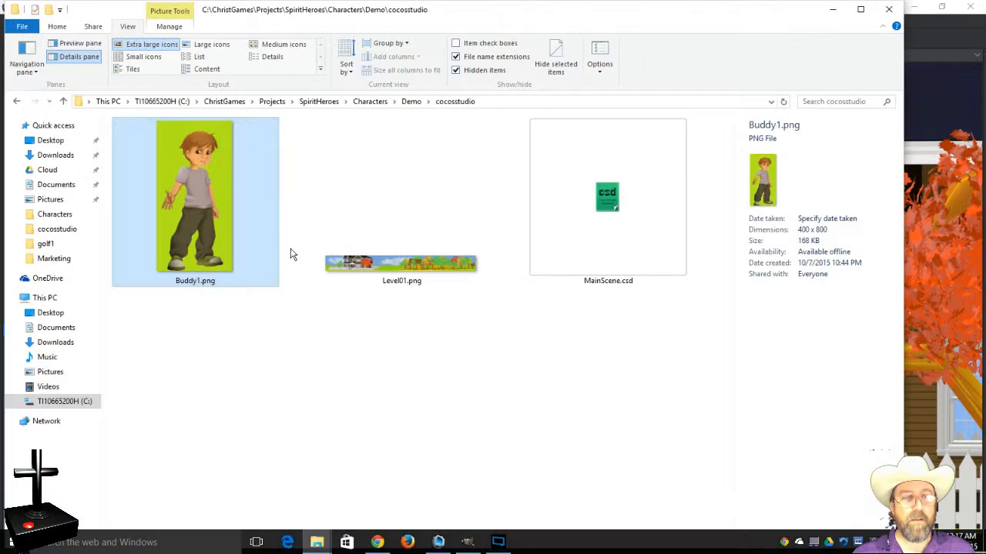
right_click(236, 203)
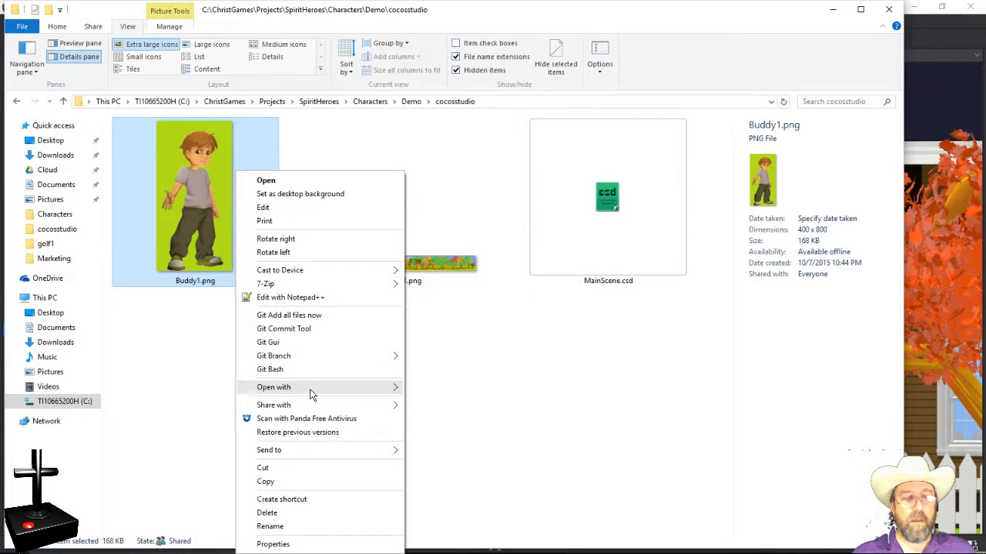
mouse_move(397, 386)
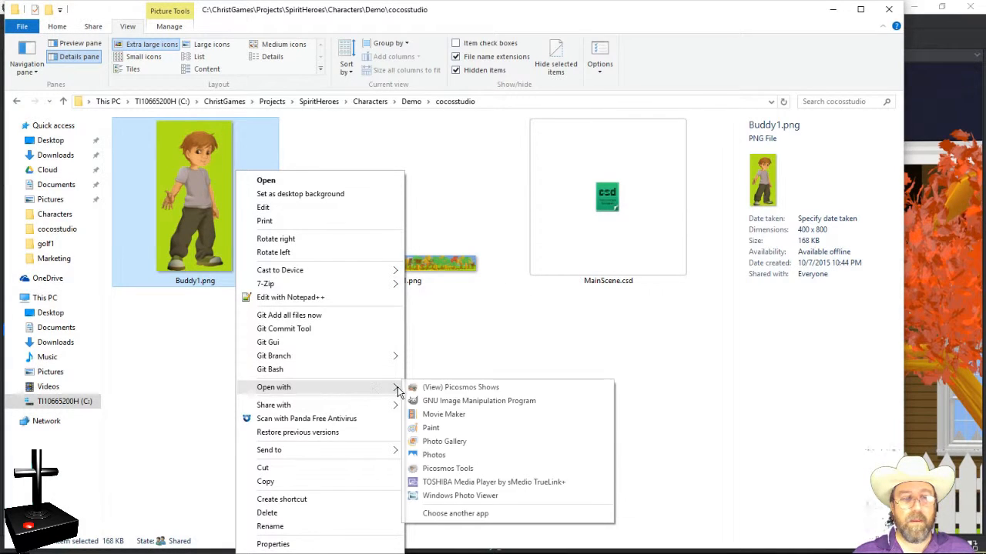
click(466, 401)
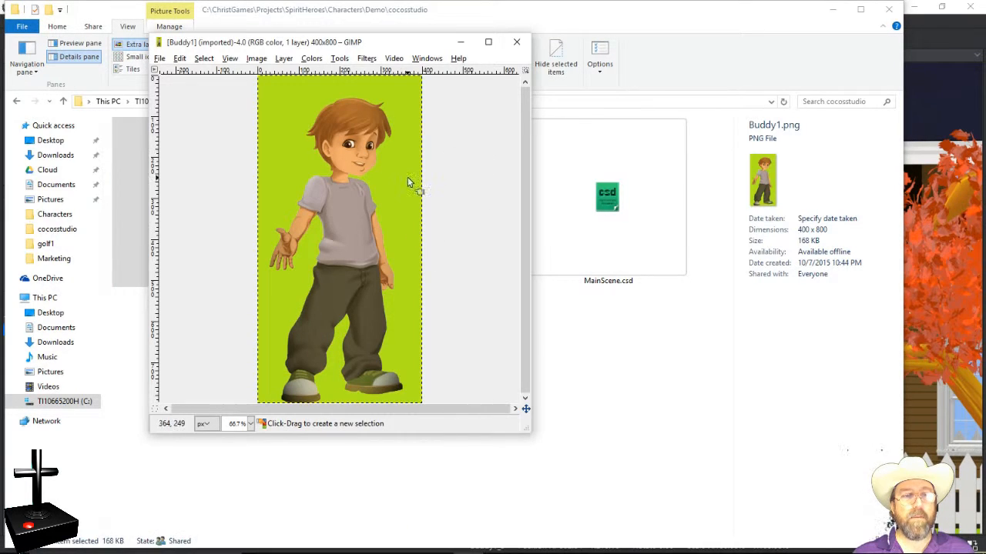
click(413, 44)
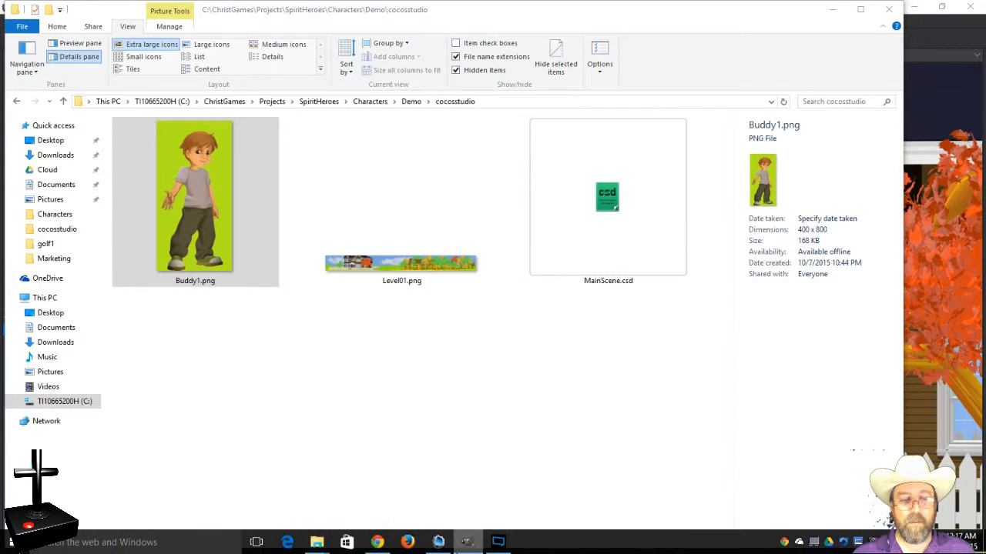
Step: Bring back GIMP's Buddy1 window and remove the layer's alpha channel
mouse_move(465, 545)
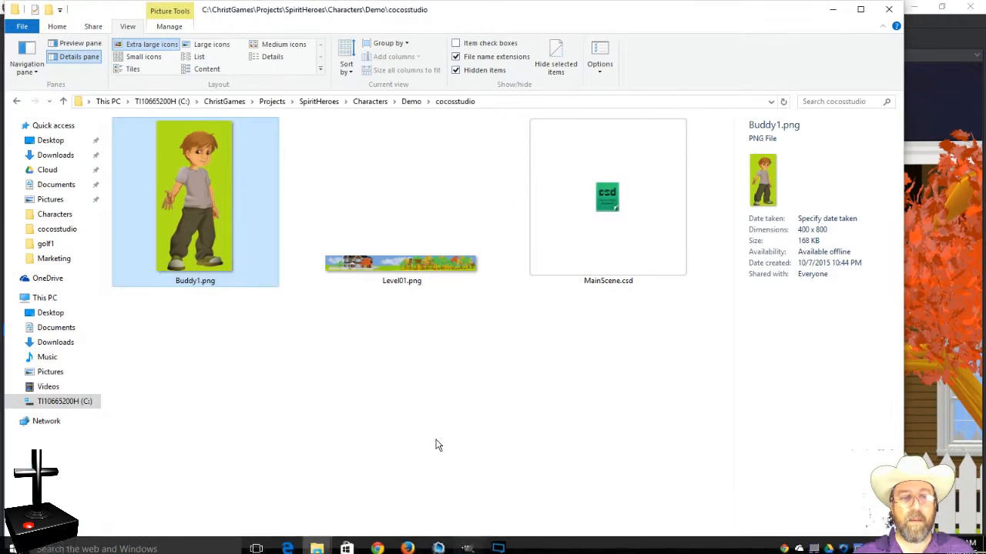
click(465, 545)
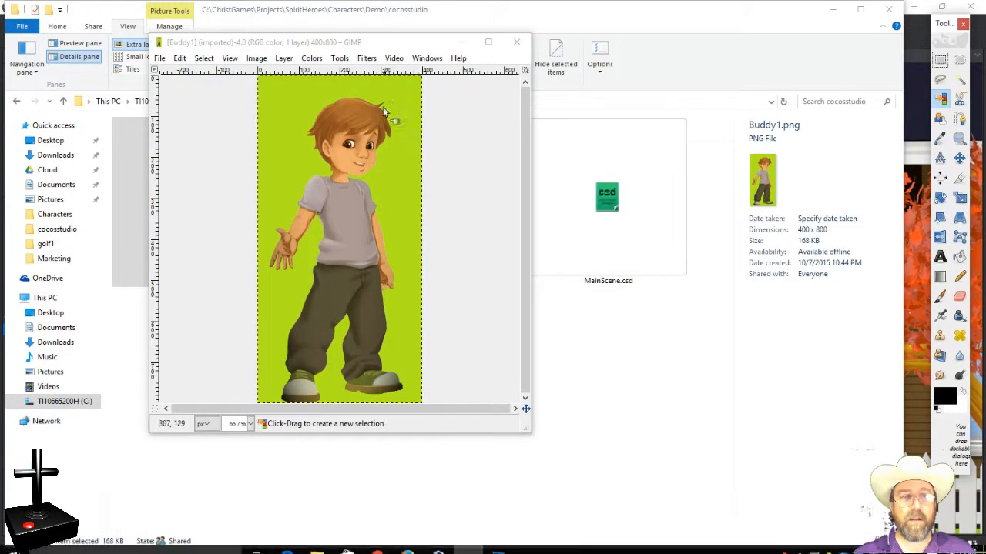
click(372, 41)
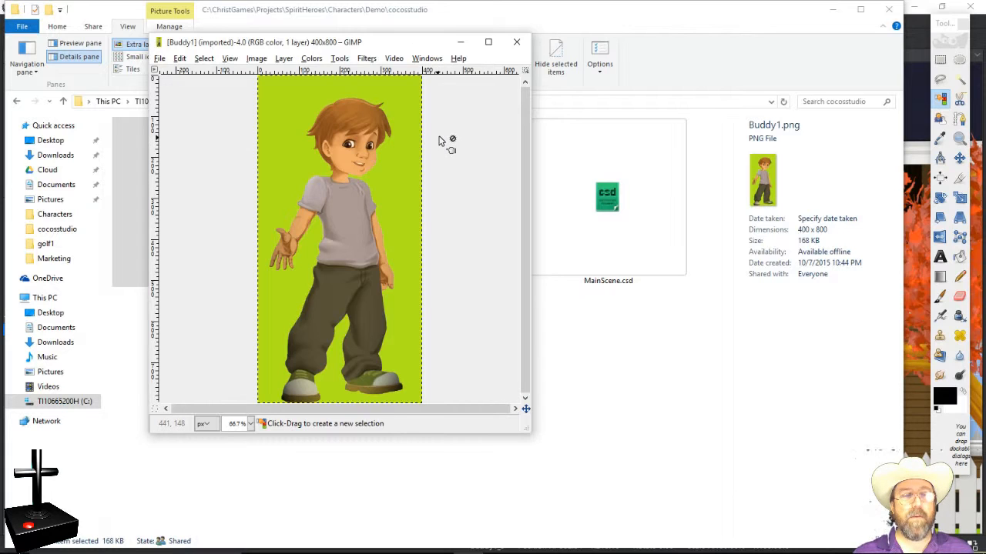
click(282, 60)
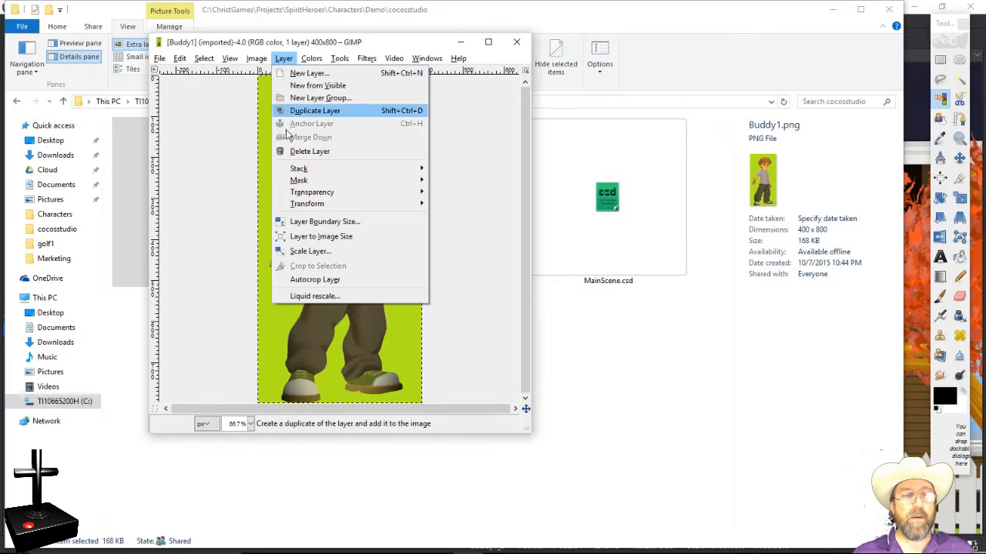
mouse_move(310, 192)
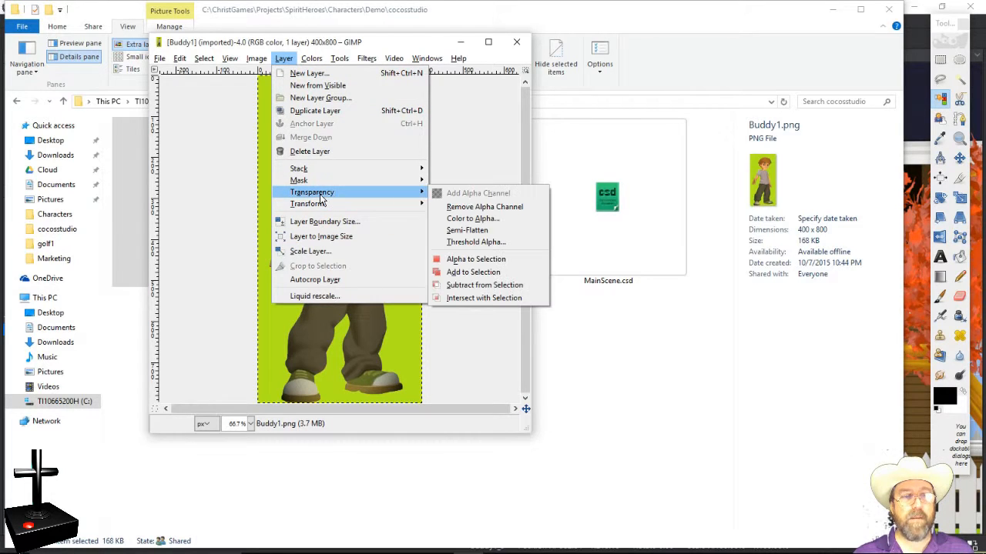
click(505, 207)
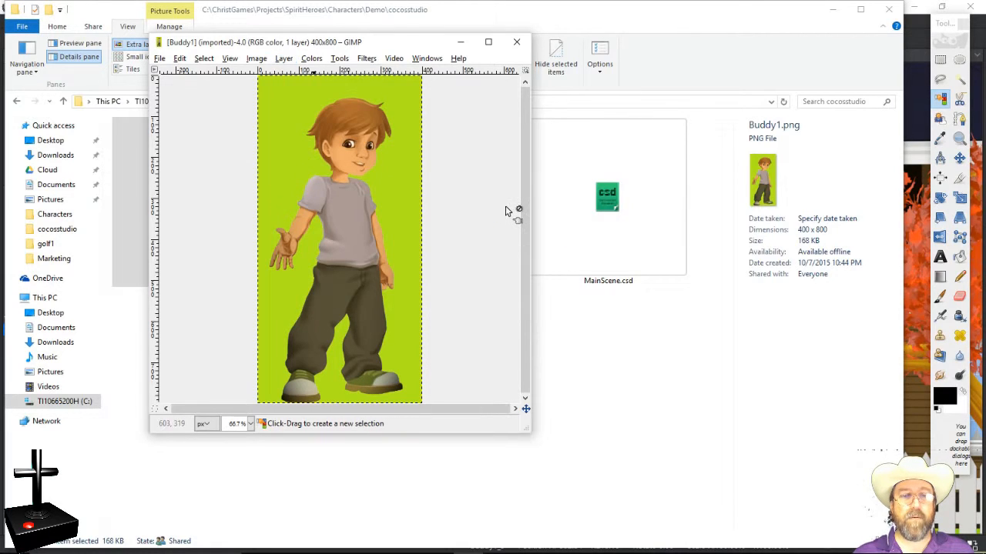
Step: Add an alpha channel back to the layer via Layer > Transparency
click(266, 59)
click(274, 59)
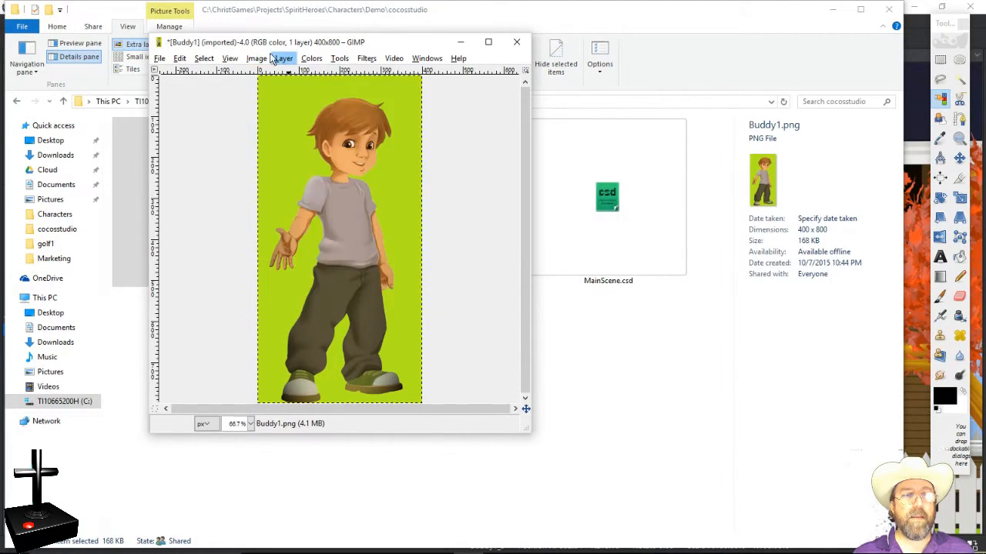
click(266, 60)
click(278, 62)
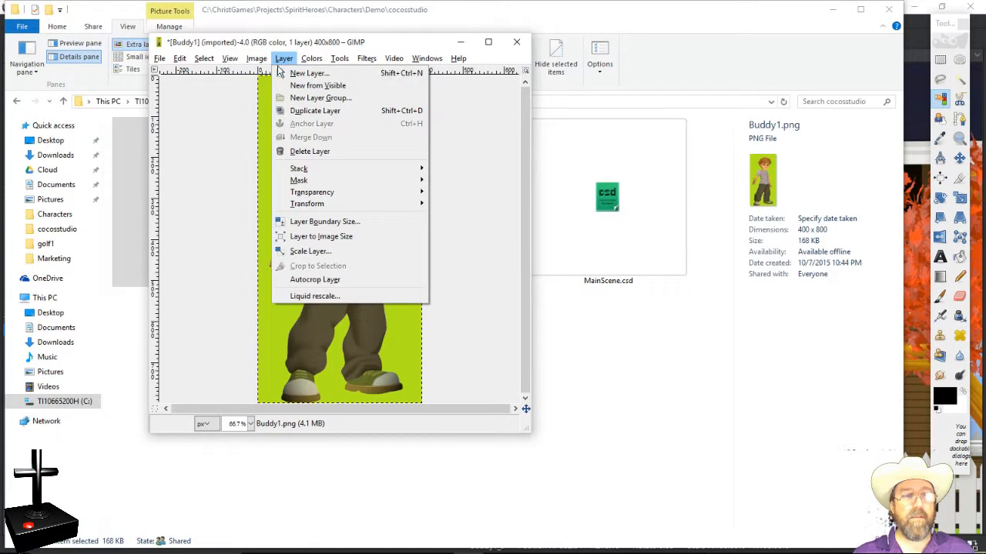
mouse_move(301, 197)
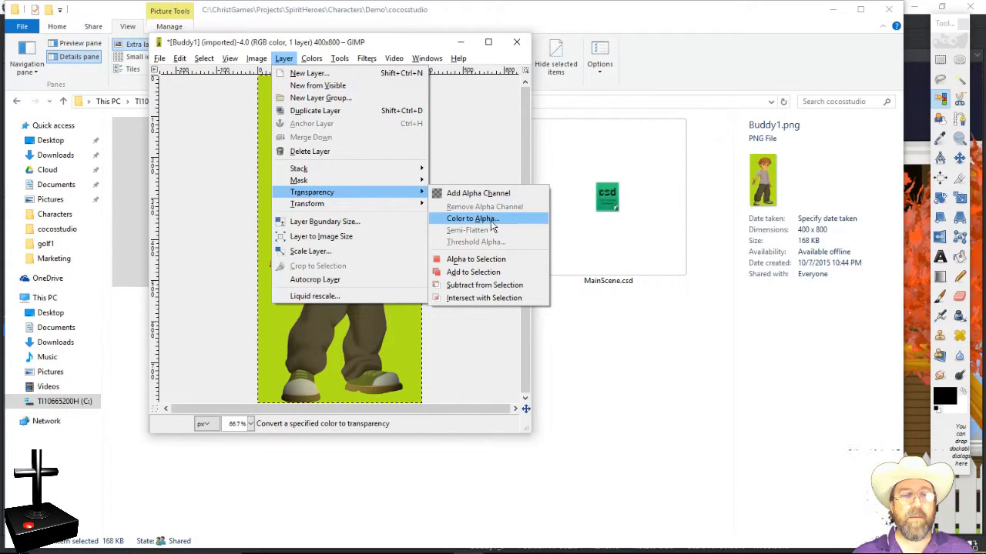
click(501, 193)
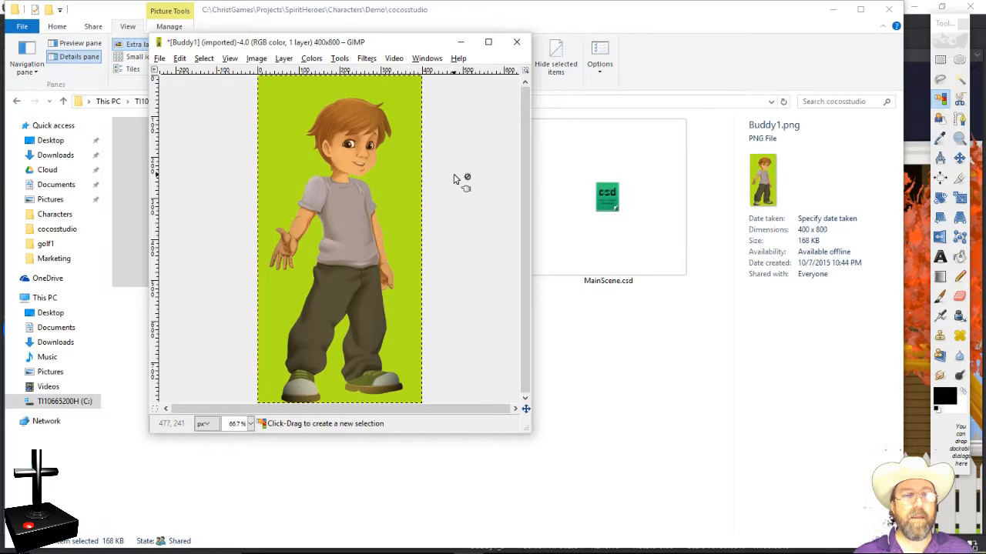
Step: Use Select By Color on the green background so the selection outlines the boy
right_click(391, 162)
mouse_move(413, 202)
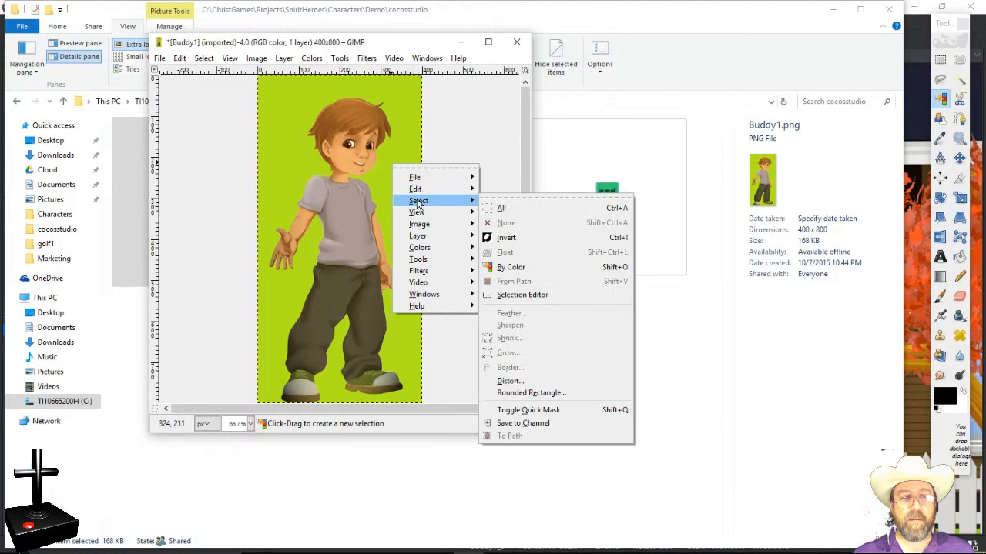
click(511, 268)
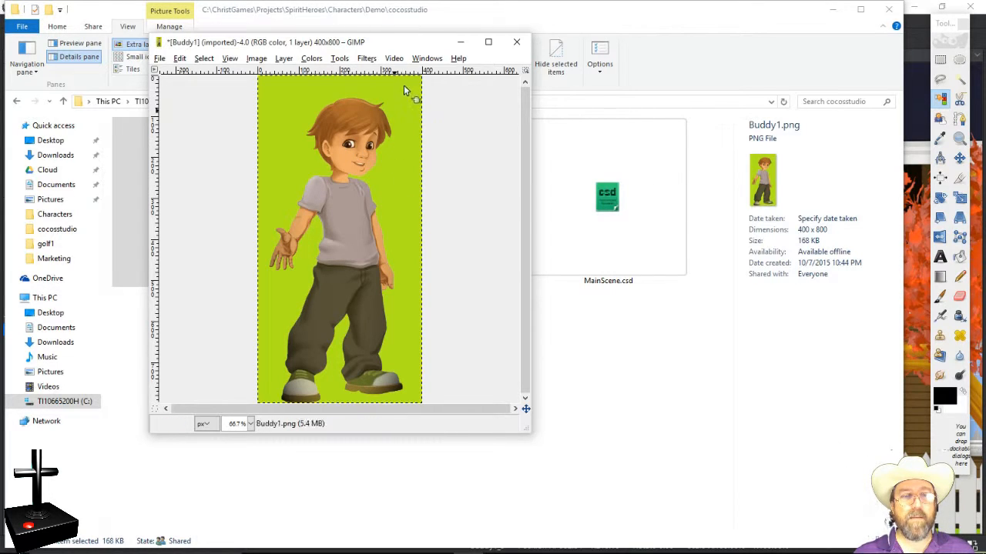
click(397, 185)
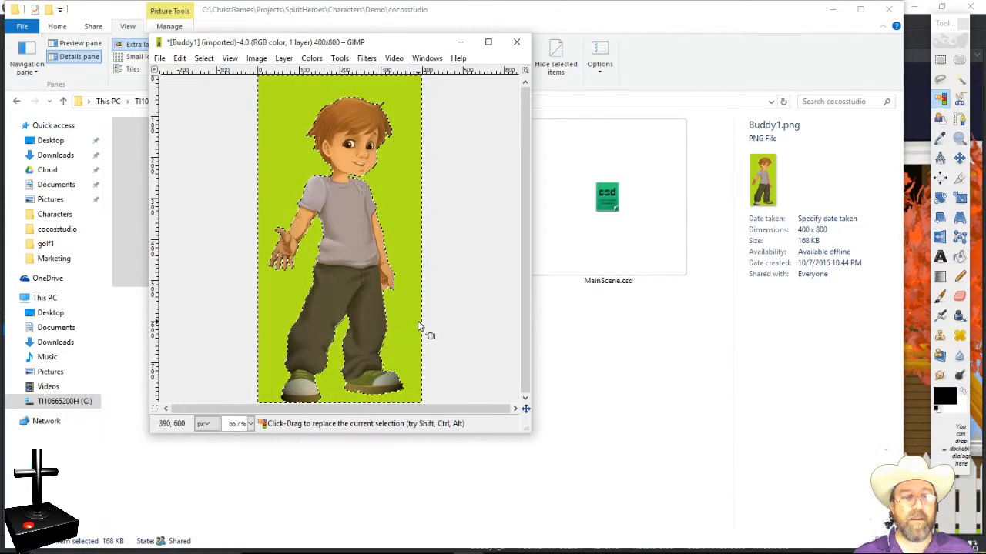
Step: Clear the selected green background to transparency with Edit > Clear
right_click(395, 158)
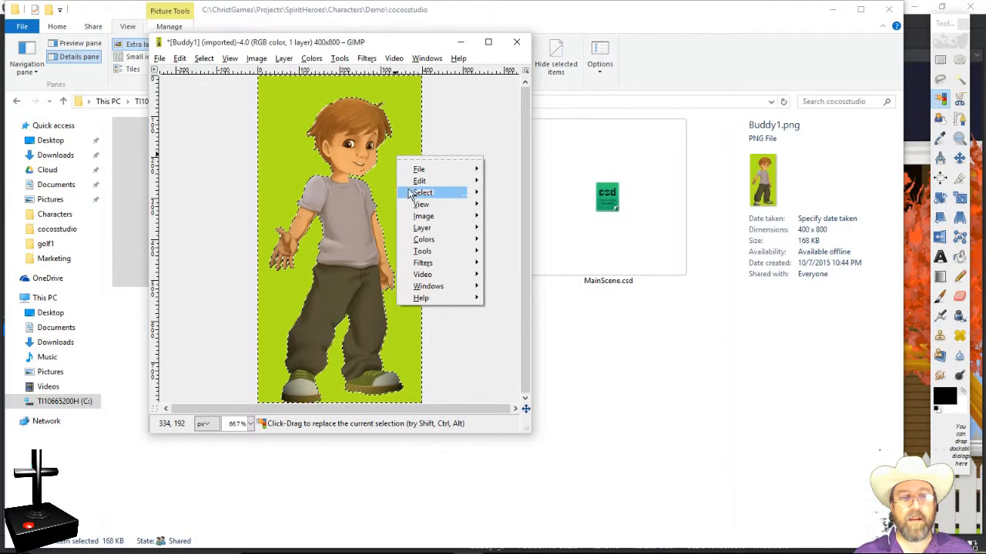
mouse_move(419, 183)
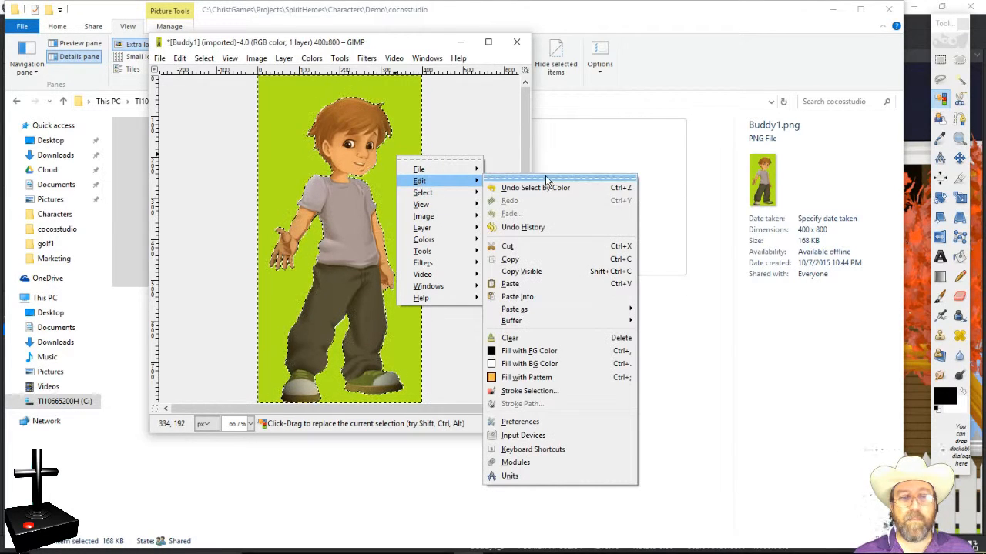
click(551, 339)
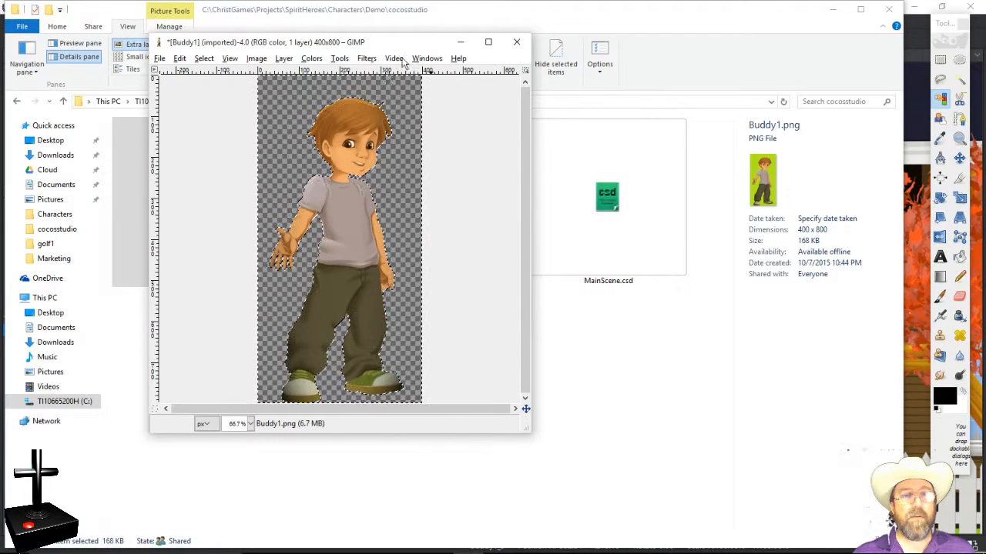
Step: Overwrite Buddy1.png with the transparent version and return to the cocosstudio folder
click(160, 60)
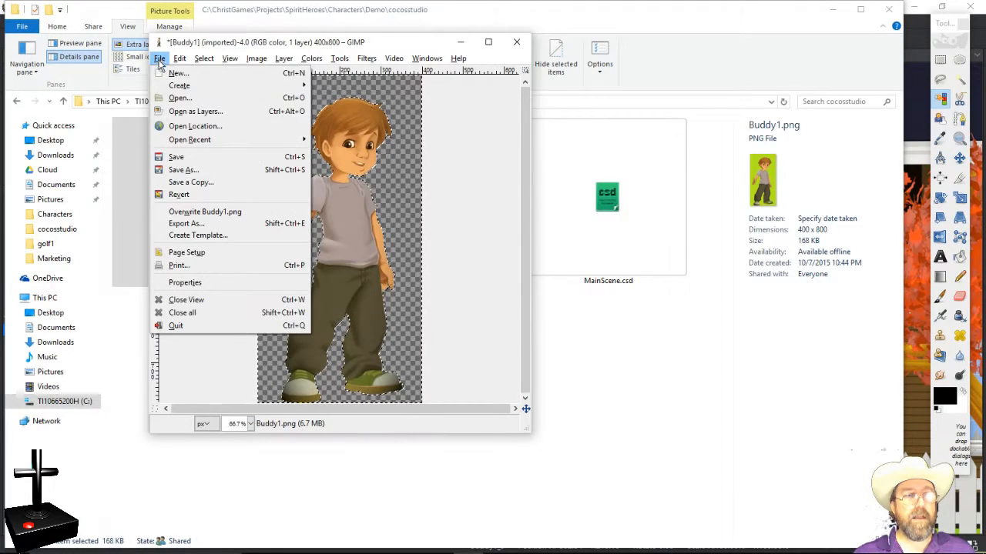
click(188, 217)
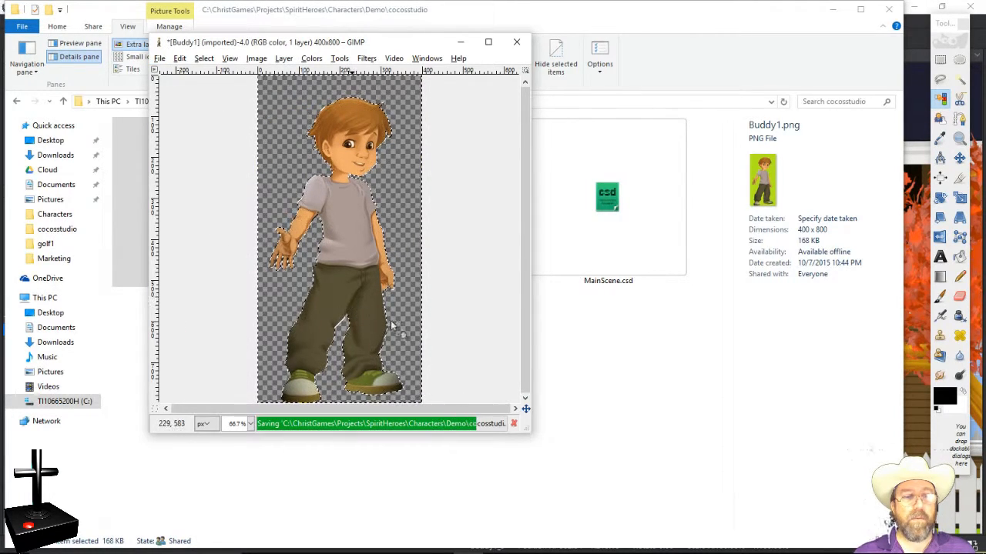
click(693, 76)
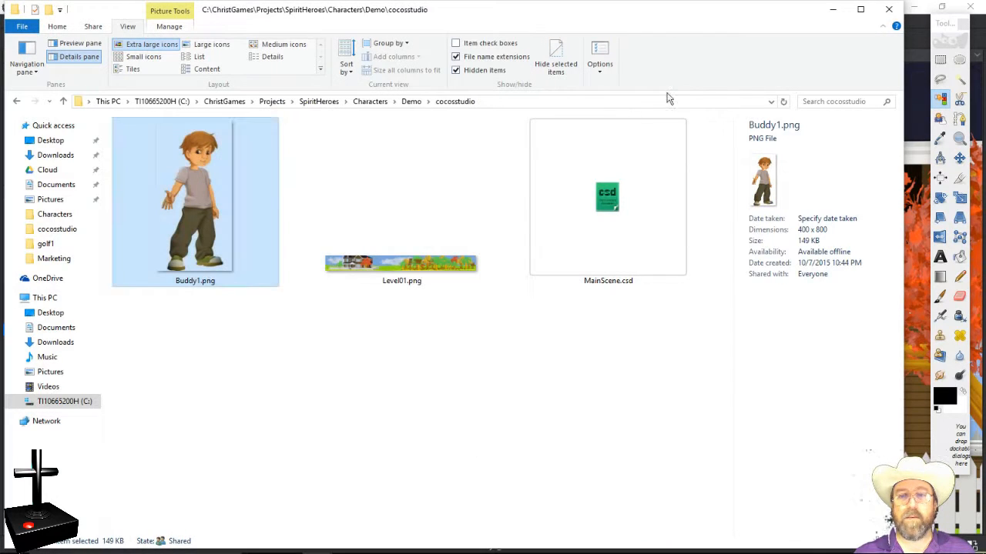
Step: Preview the updated Buddy1.png in Windows Photo Viewer to confirm the green is gone
right_click(221, 225)
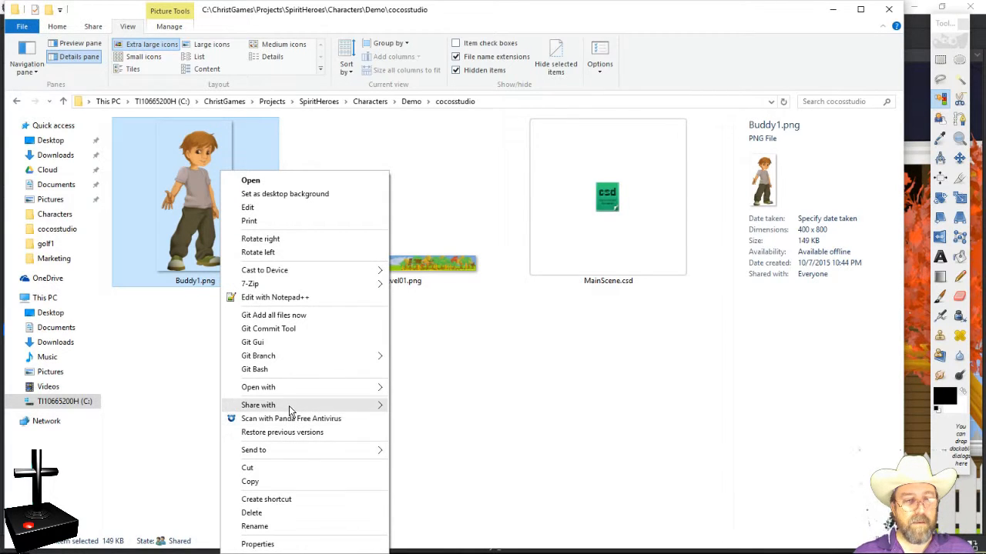
mouse_move(290, 387)
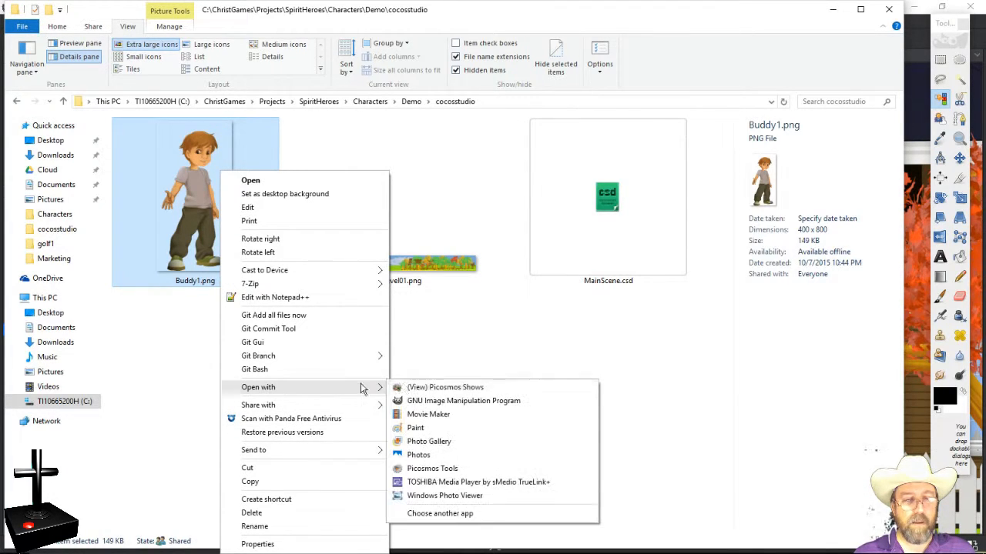
click(455, 496)
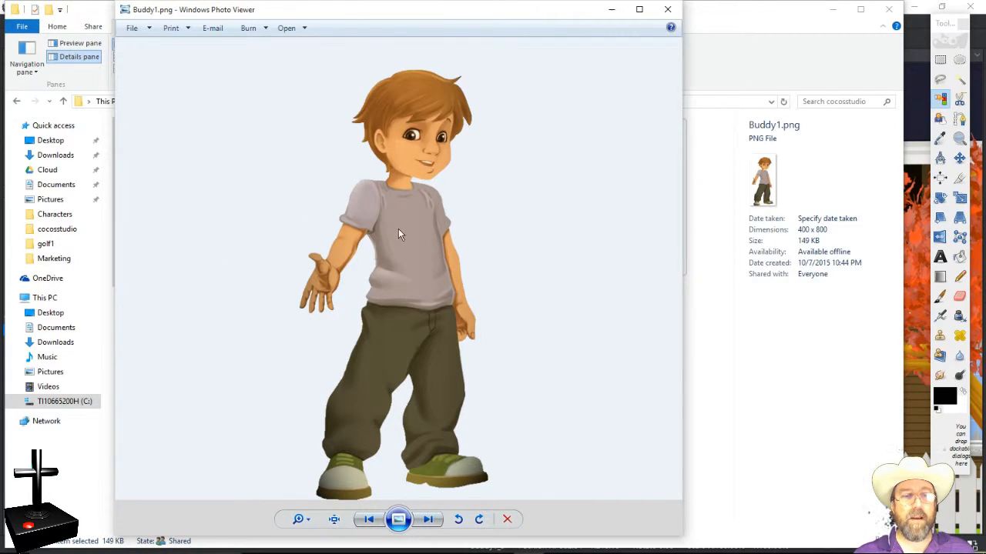
click(665, 10)
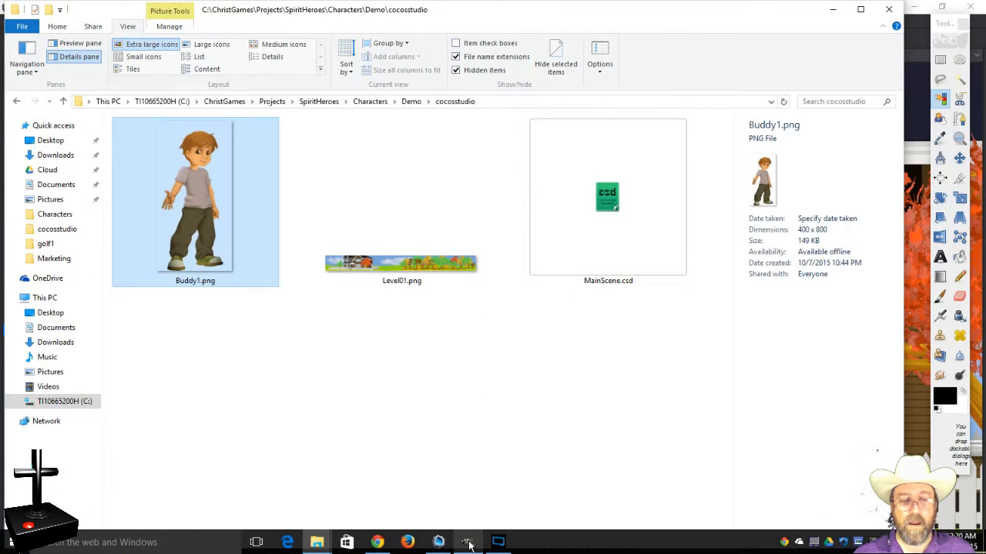
Step: In Cocos Studio, refresh the Buddy1.png resource so the edited sprite reloads
mouse_move(469, 543)
click(439, 542)
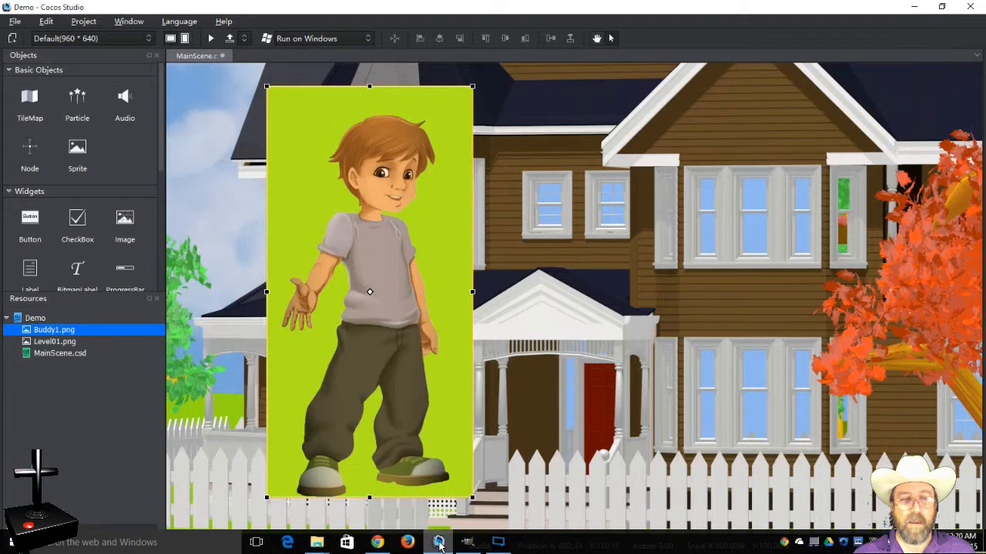
right_click(61, 331)
click(95, 383)
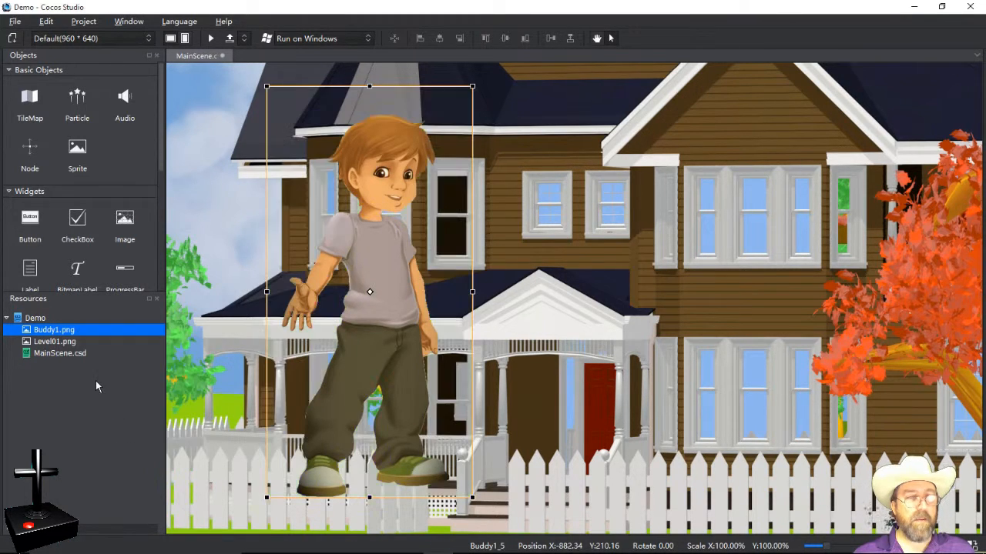
Step: Reposition the boy sprite and house background so the boy stands over the house's left side
drag(433, 267, 502, 288)
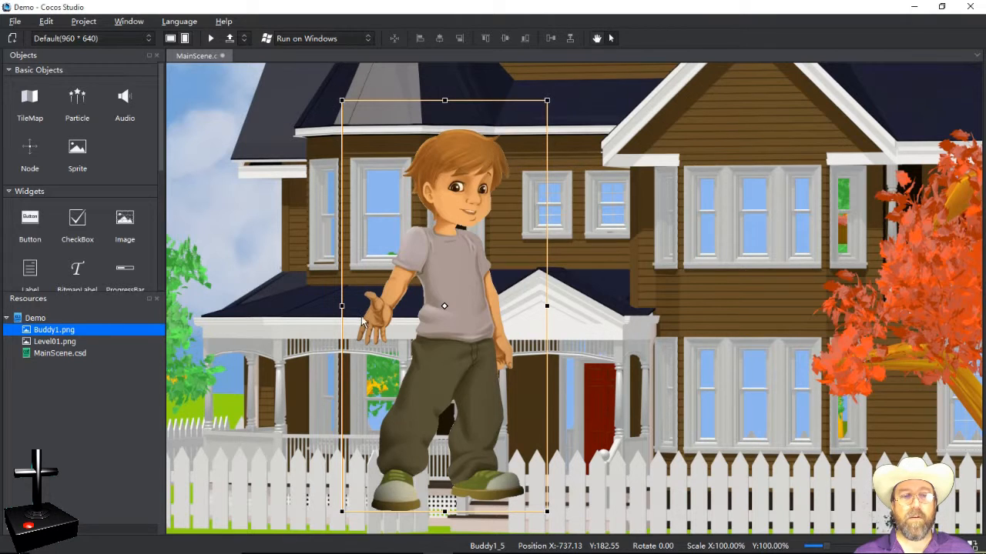
mouse_move(518, 348)
mouse_down()
mouse_move(585, 345)
mouse_move(501, 348)
mouse_up()
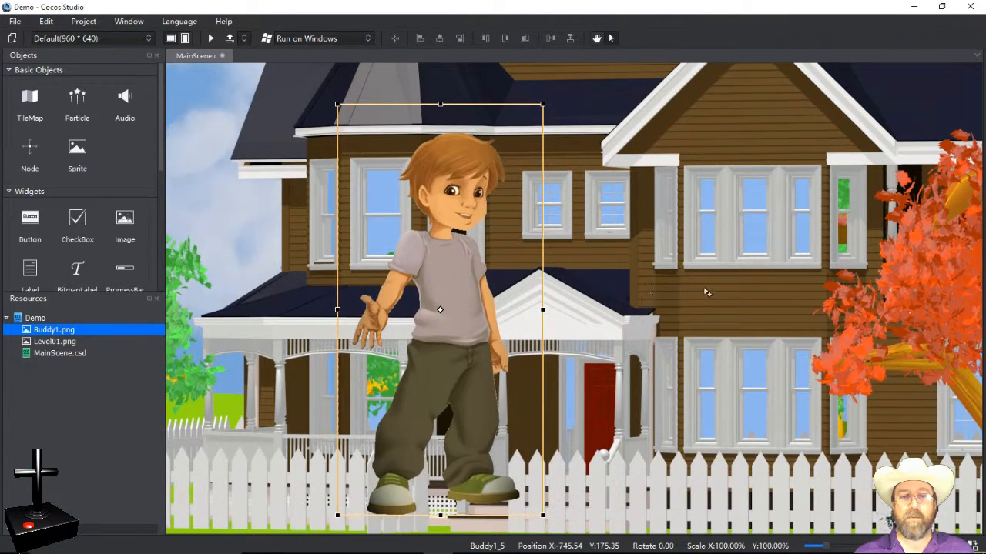
drag(707, 292, 626, 291)
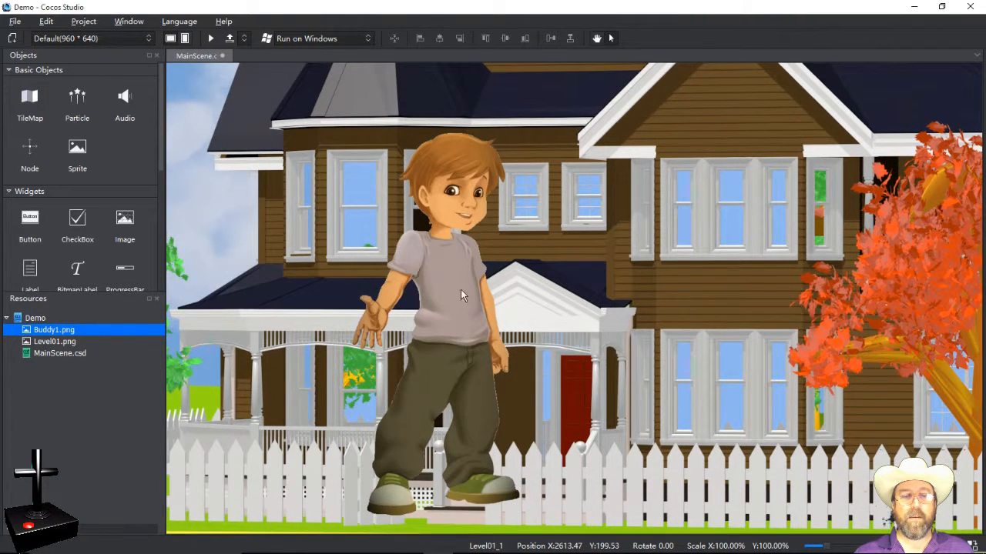
drag(460, 295, 367, 252)
click(674, 284)
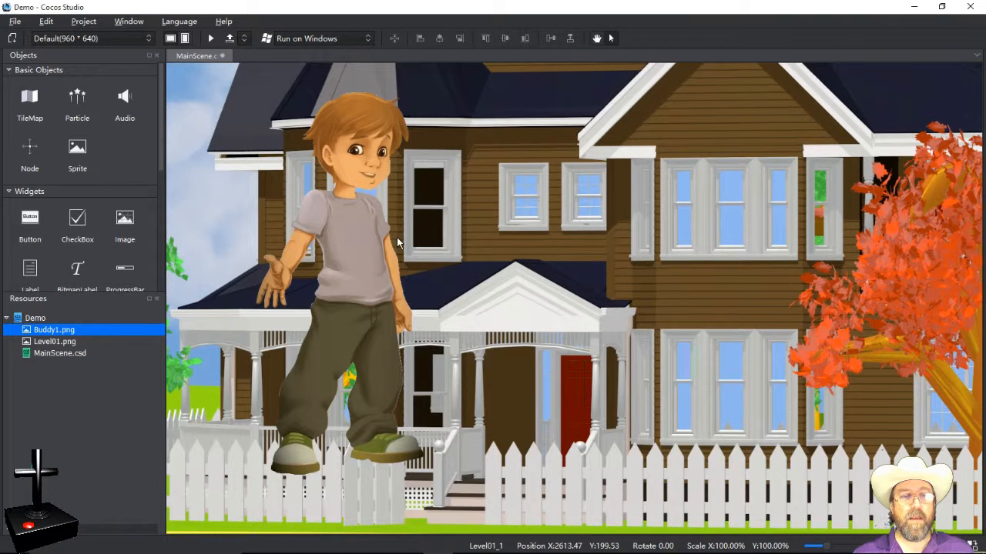
Step: Reposition the transparent Buddy1_5 sprite so the boy stands before the porch, just right of centre
drag(367, 252, 454, 268)
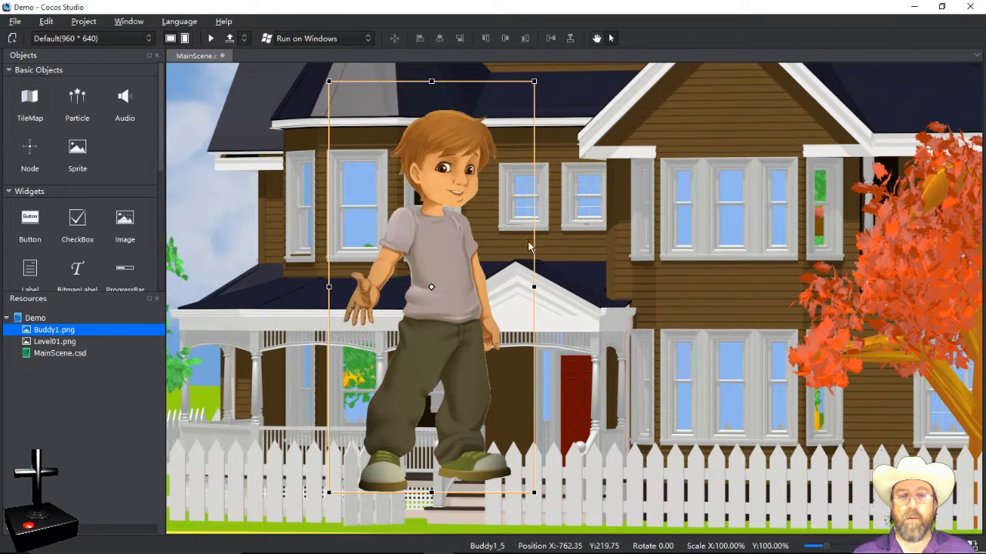
drag(462, 267, 406, 261)
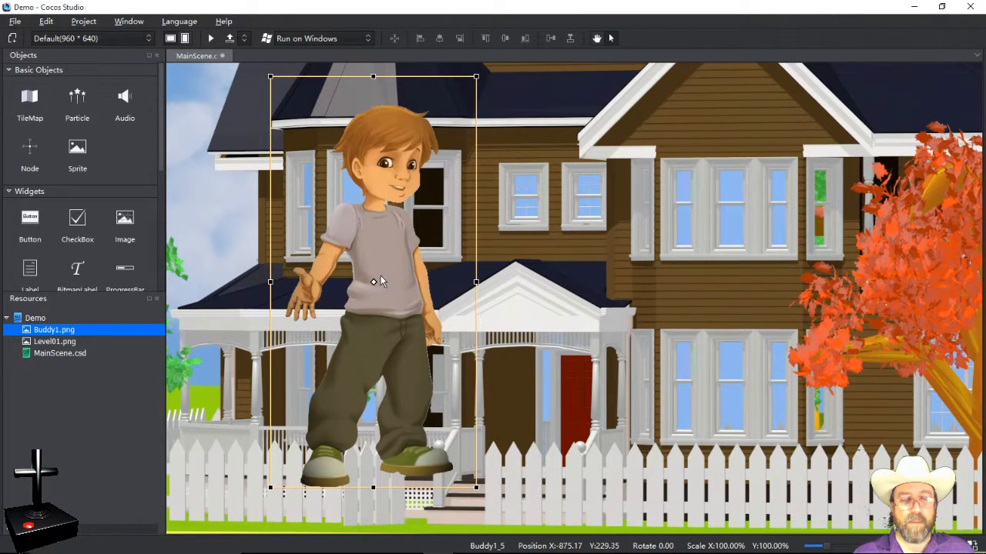
drag(380, 282, 409, 284)
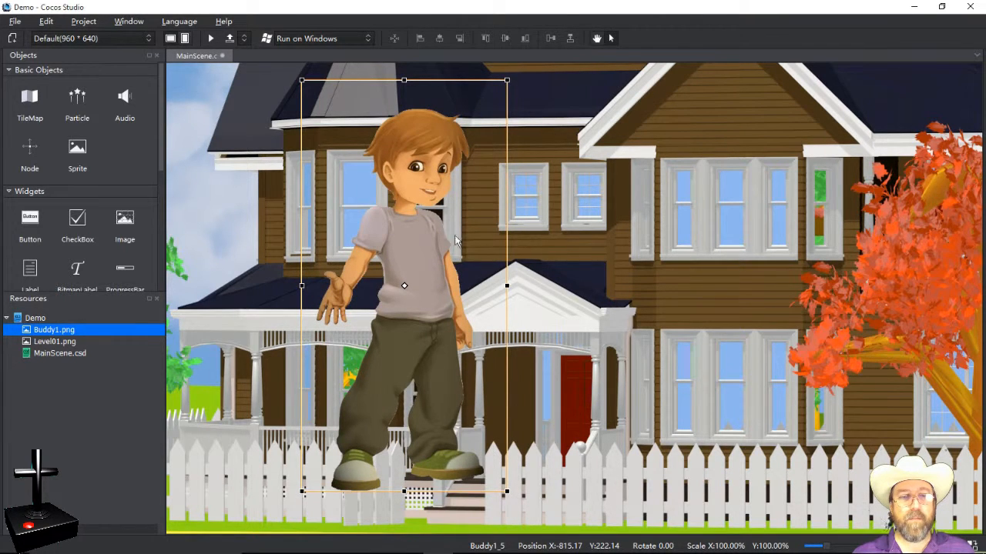
drag(429, 261, 408, 259)
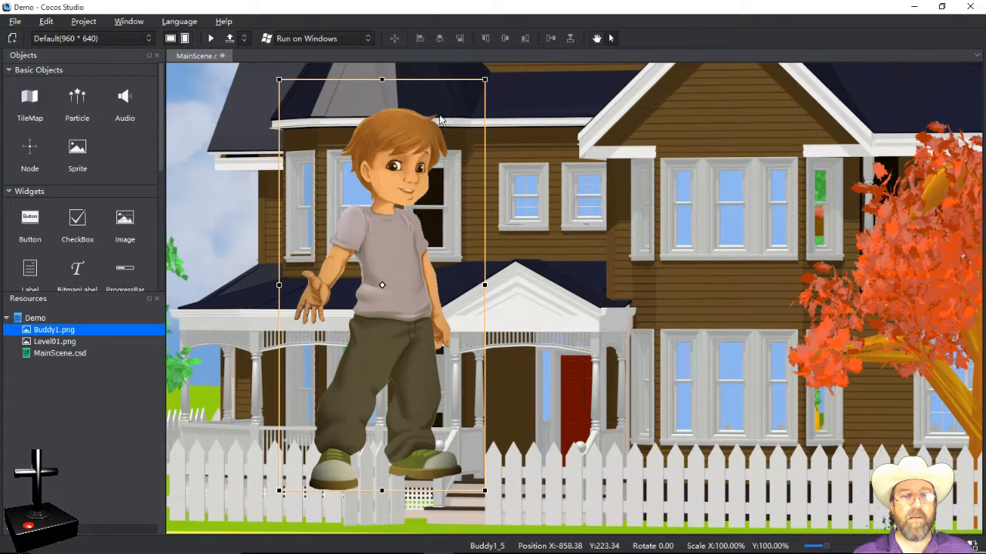
mouse_move(387, 287)
mouse_down()
mouse_move(368, 288)
mouse_move(383, 297)
mouse_up()
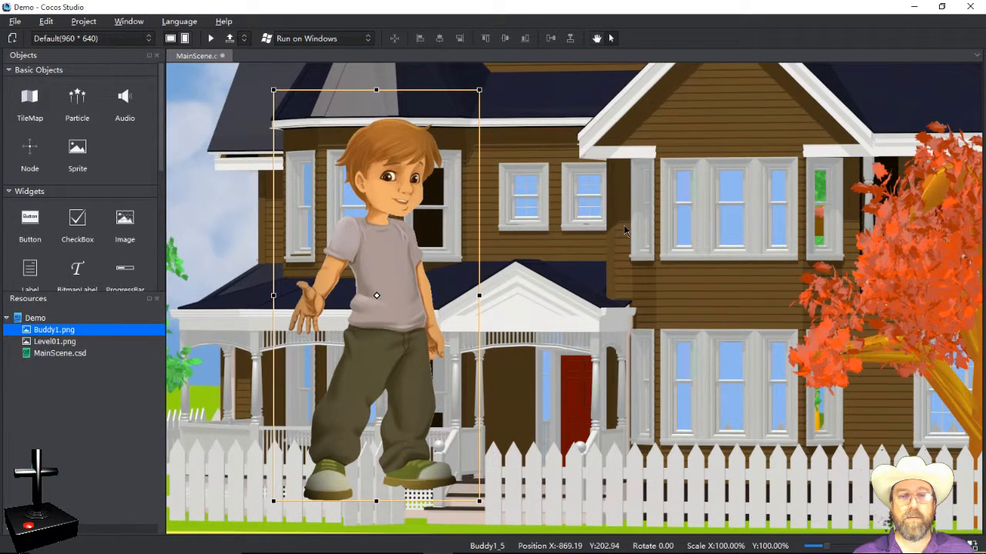
drag(625, 231, 682, 228)
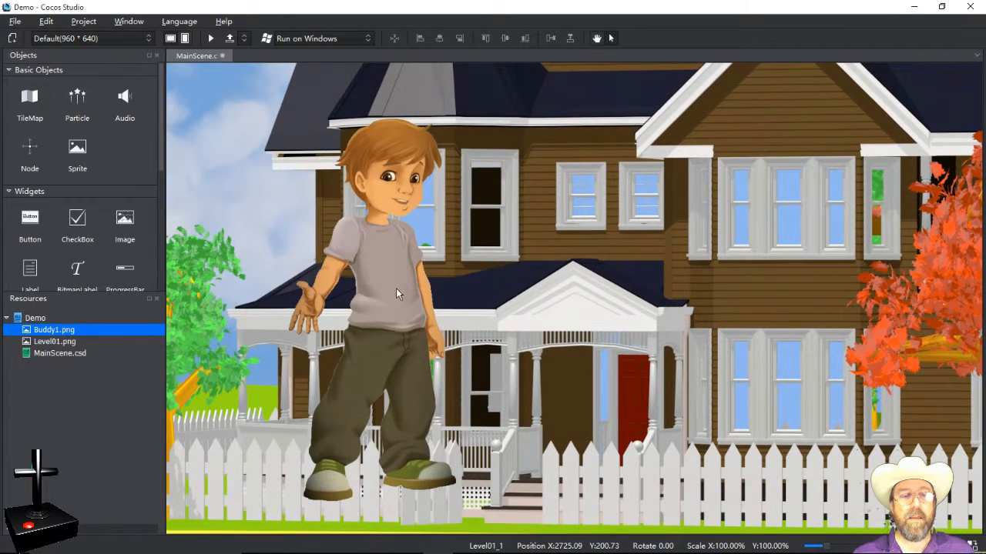
drag(388, 294, 423, 289)
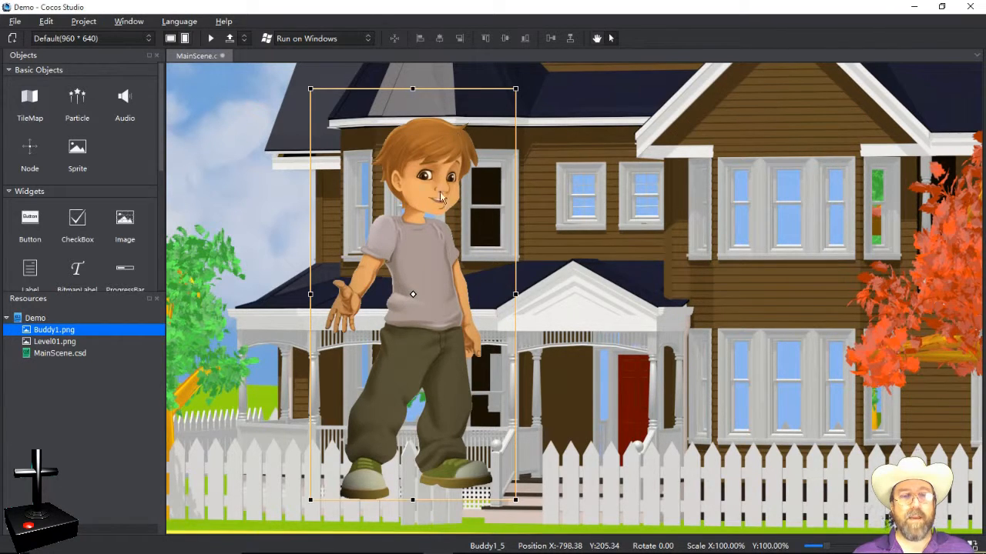
mouse_move(394, 339)
mouse_down()
mouse_move(378, 345)
mouse_move(369, 328)
mouse_move(778, 332)
mouse_move(382, 343)
mouse_up()
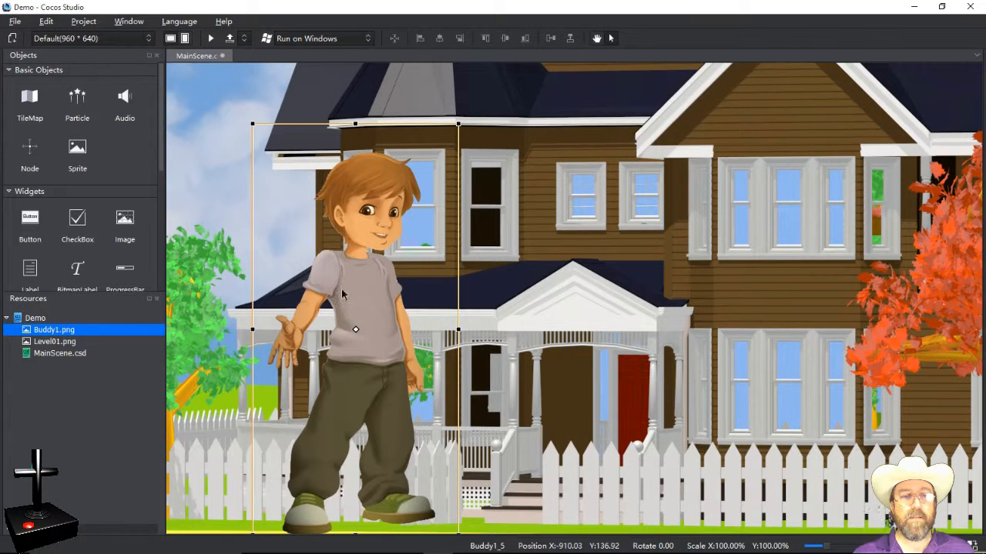
drag(358, 278, 463, 283)
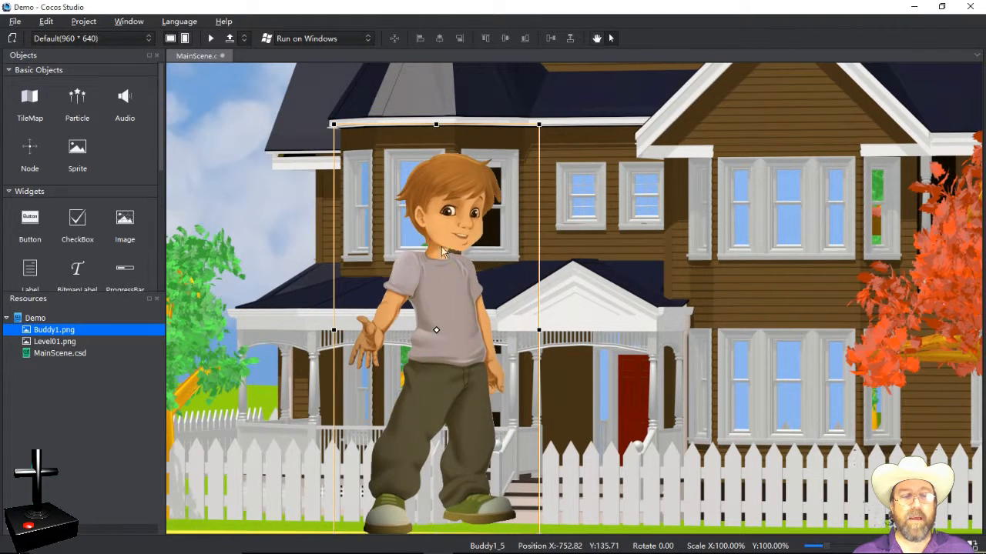
drag(443, 199, 543, 171)
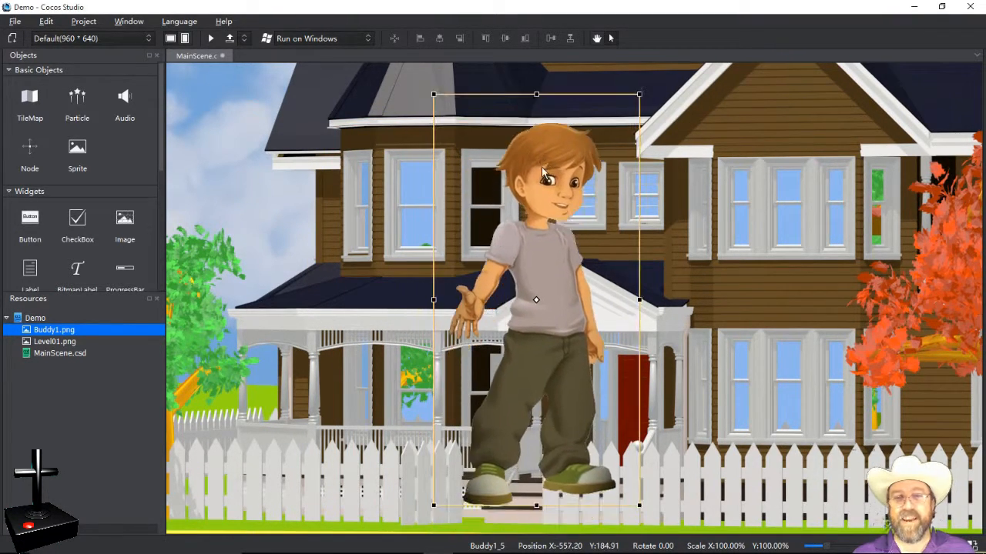
drag(539, 247, 529, 241)
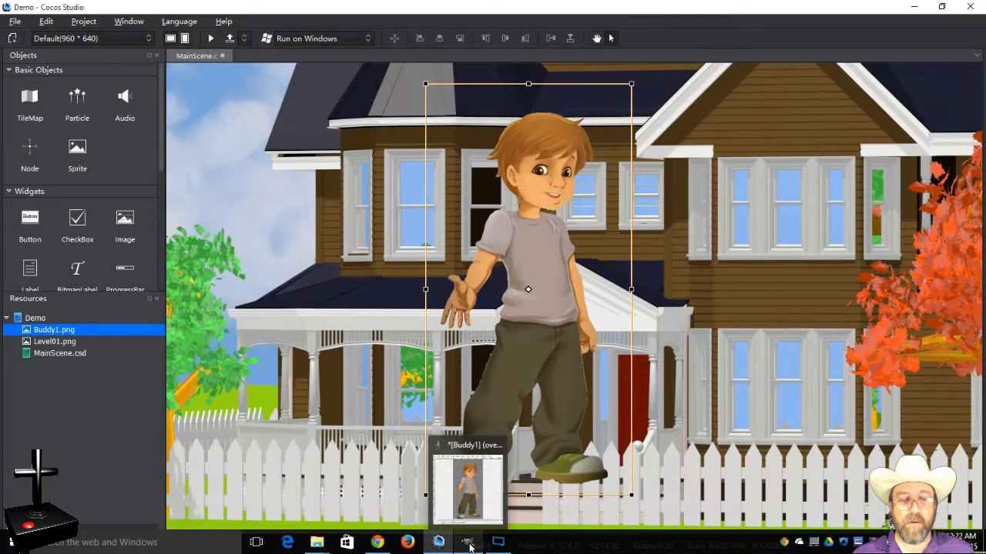
Step: Bring the GIMP Buddy1 image to the front and browse its Image and colour menus without choosing anything
click(469, 544)
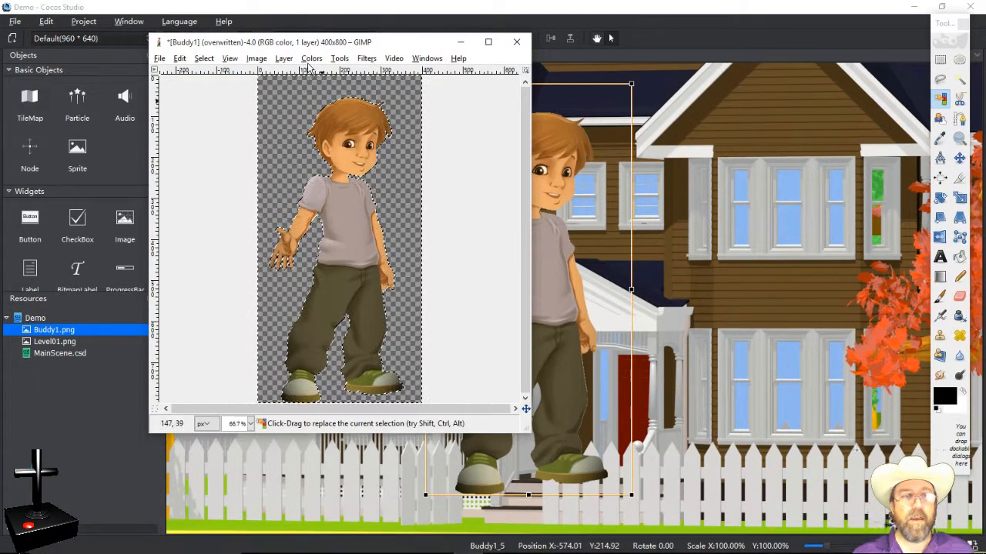
click(283, 58)
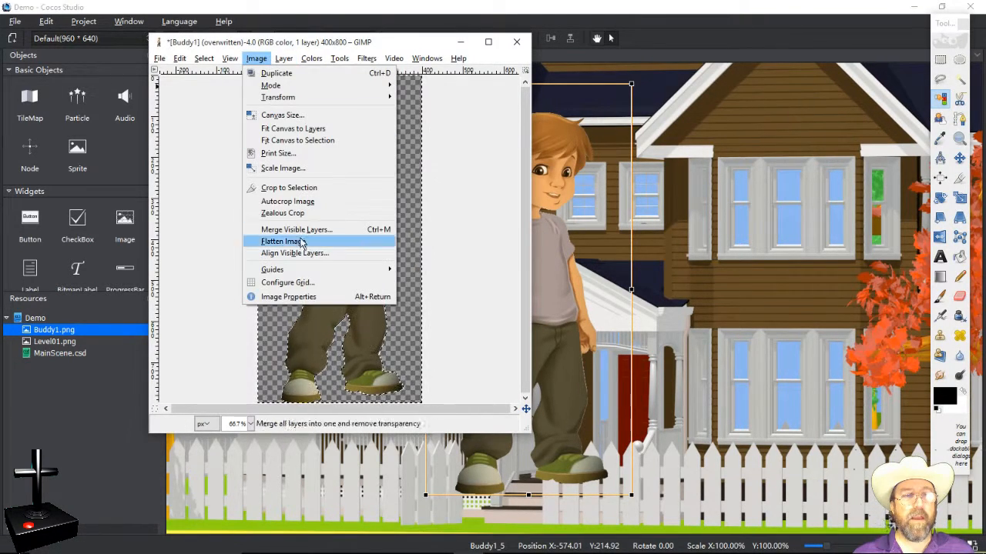
mouse_move(331, 193)
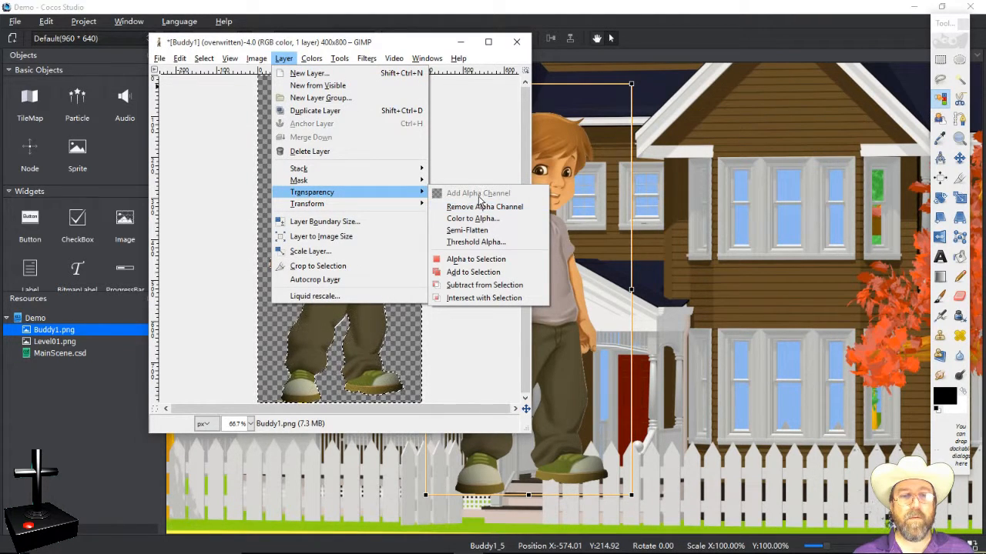
click(477, 207)
key(alt+c)
click(489, 204)
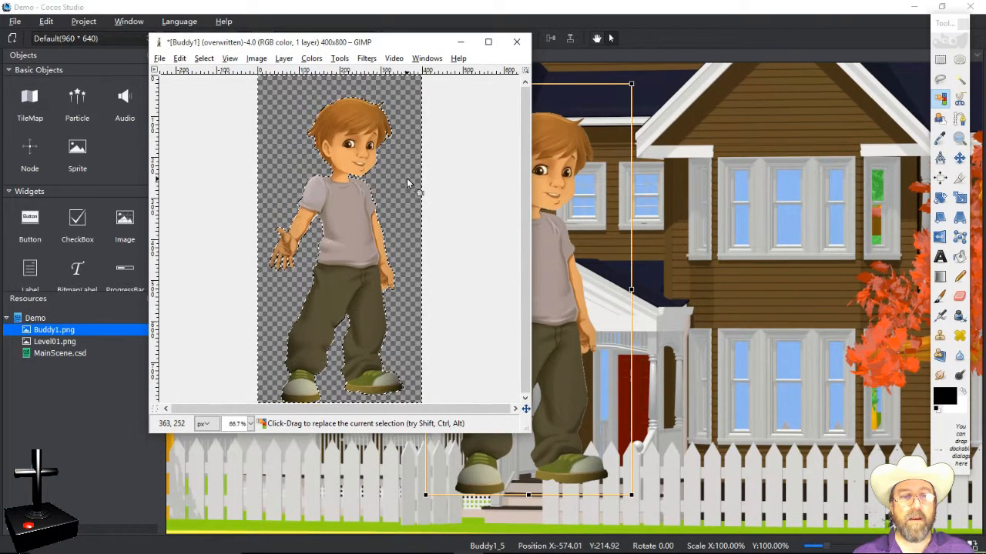
Step: Look through the canvas right-click command list twice and close it without choosing a command
right_click(408, 184)
mouse_move(443, 221)
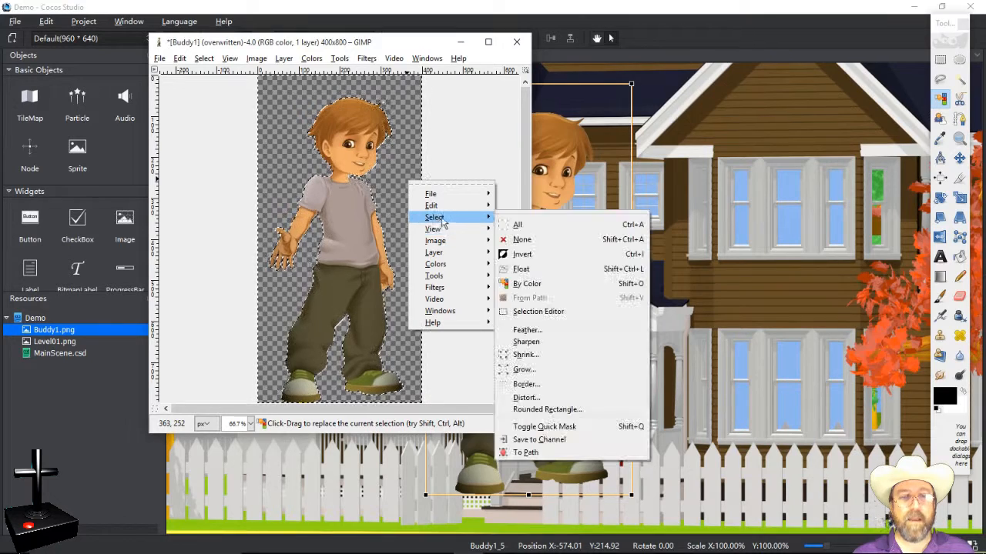
click(416, 129)
right_click(406, 140)
mouse_move(429, 161)
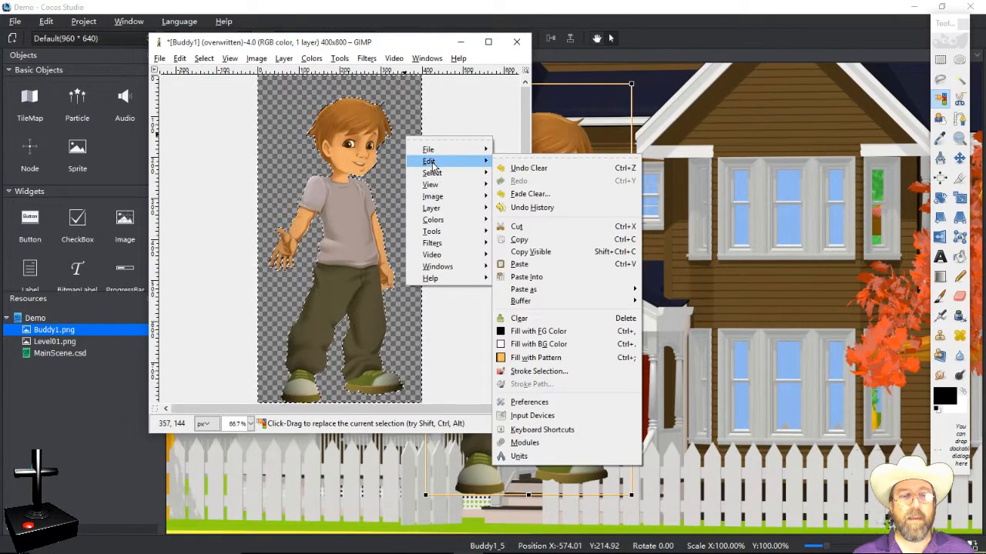
click(473, 104)
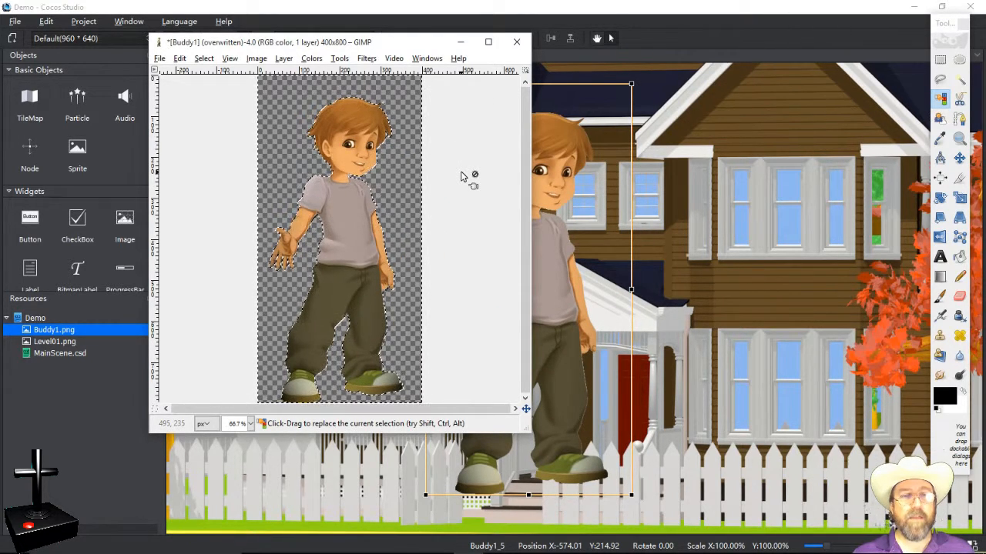
Step: Shift the GIMP Buddy1 window left, then maximize it and restore it to its smaller size
drag(424, 46, 323, 48)
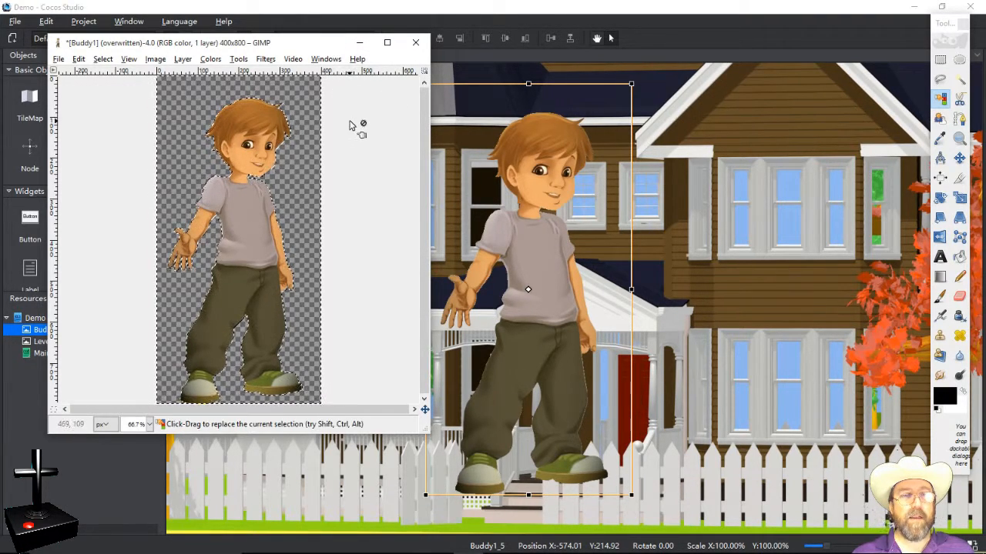
click(387, 43)
click(941, 6)
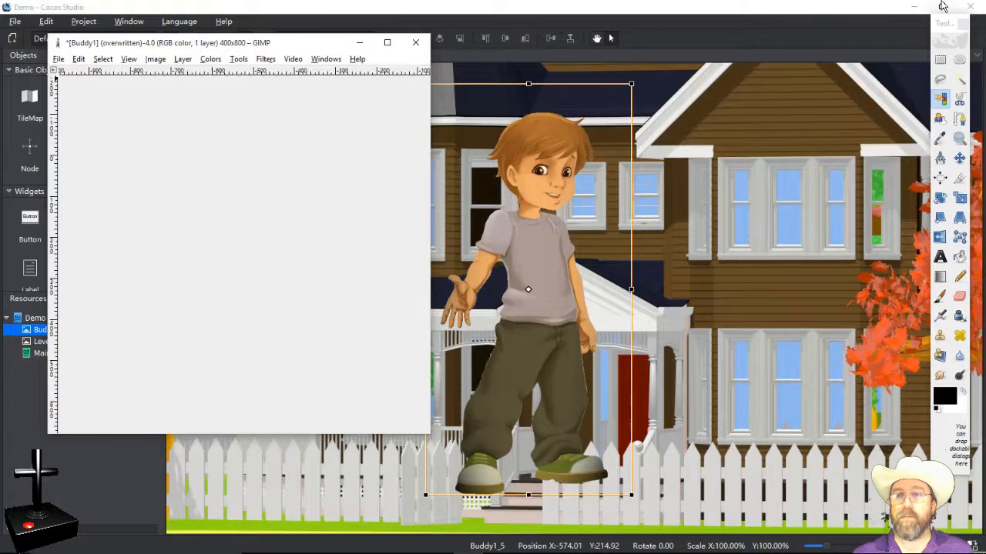